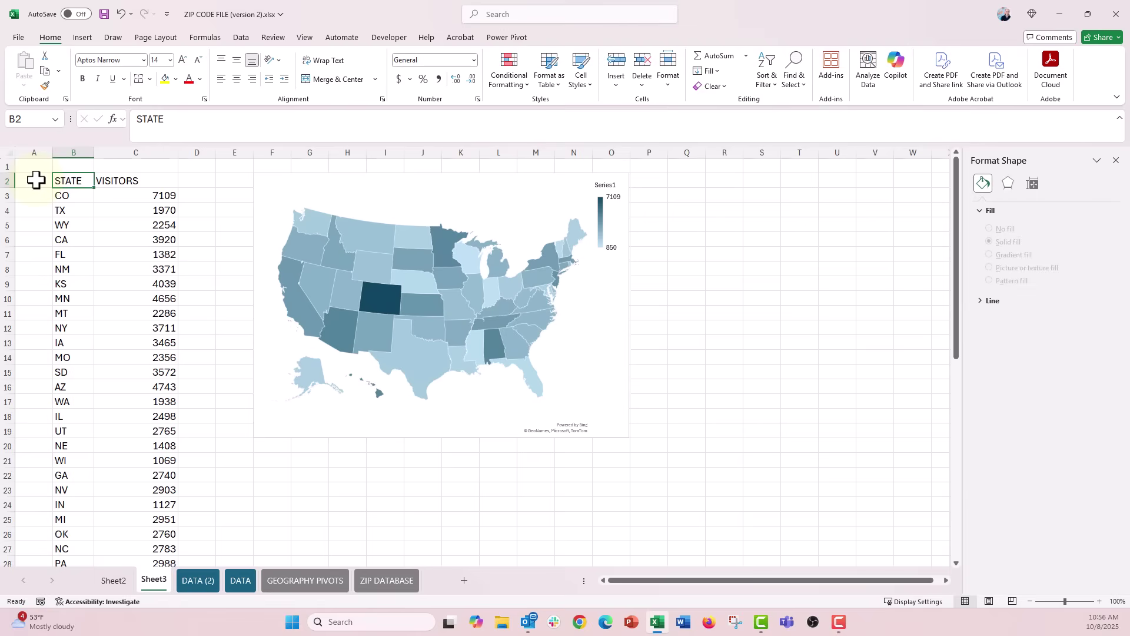
Convert the STATE/VISITORS range into a headed table styled White, Table Style Medium 1.
key("ctrl+t")
scroll(36, 181, "down", 1)
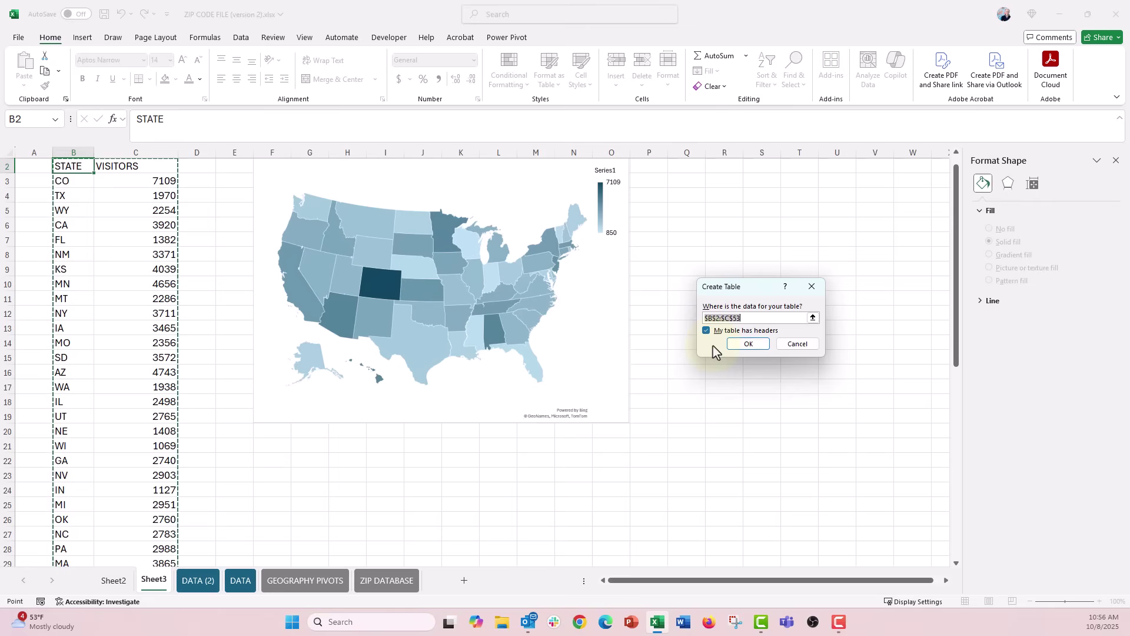
left_click(740, 346)
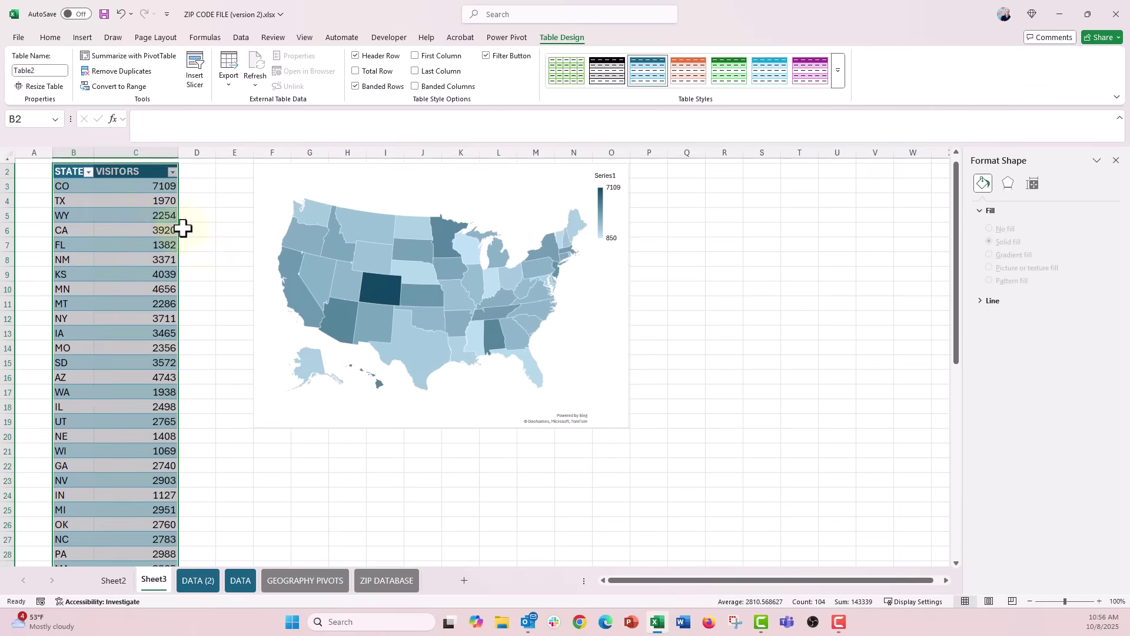
scroll(168, 217, "up", 1)
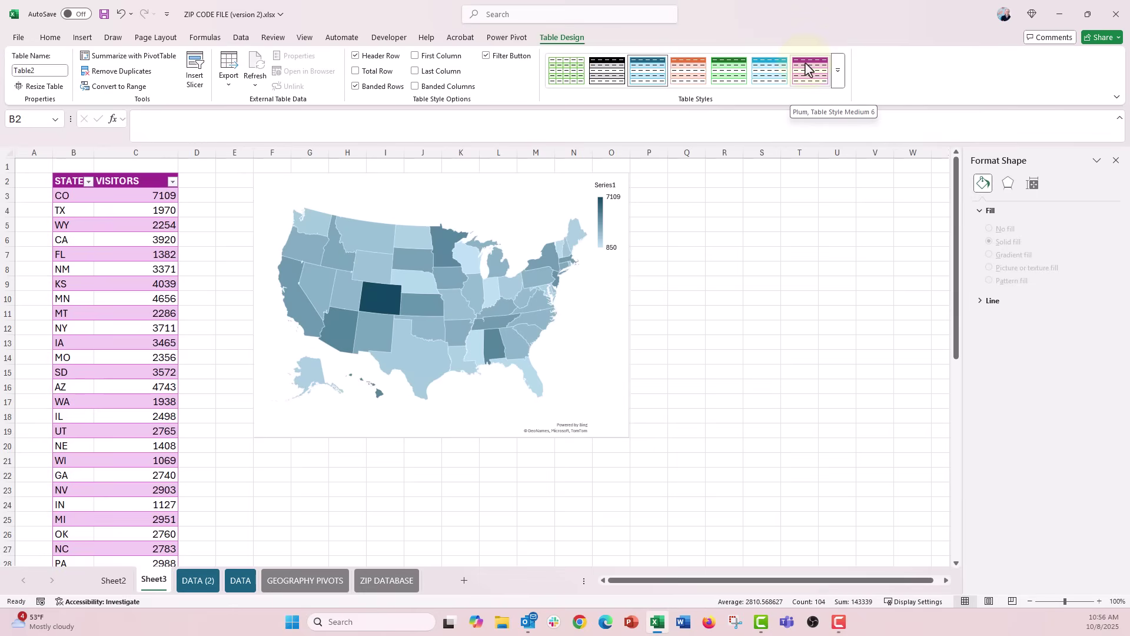
left_click(609, 77)
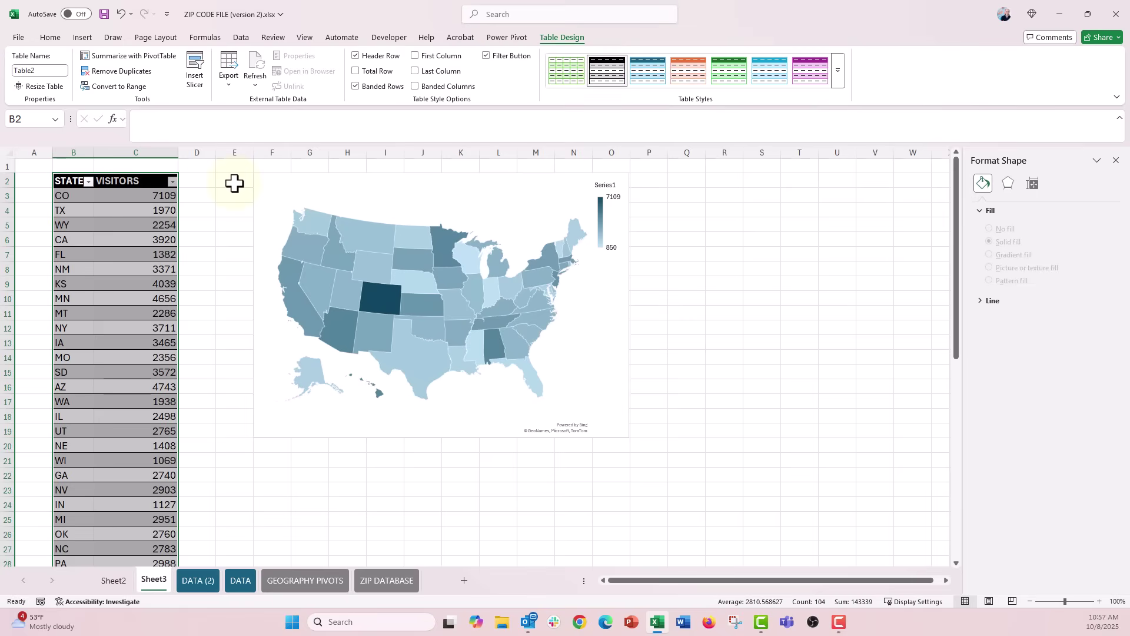
Open the STATE filter list and close it without changes.
left_click(164, 181)
left_click(62, 181)
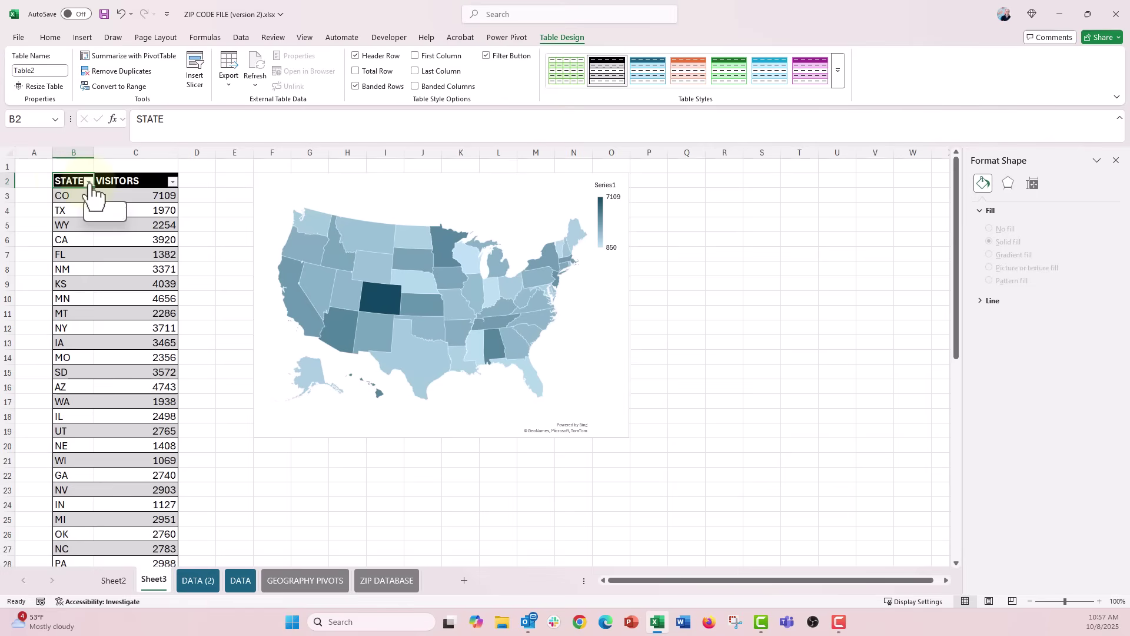
left_click(88, 182)
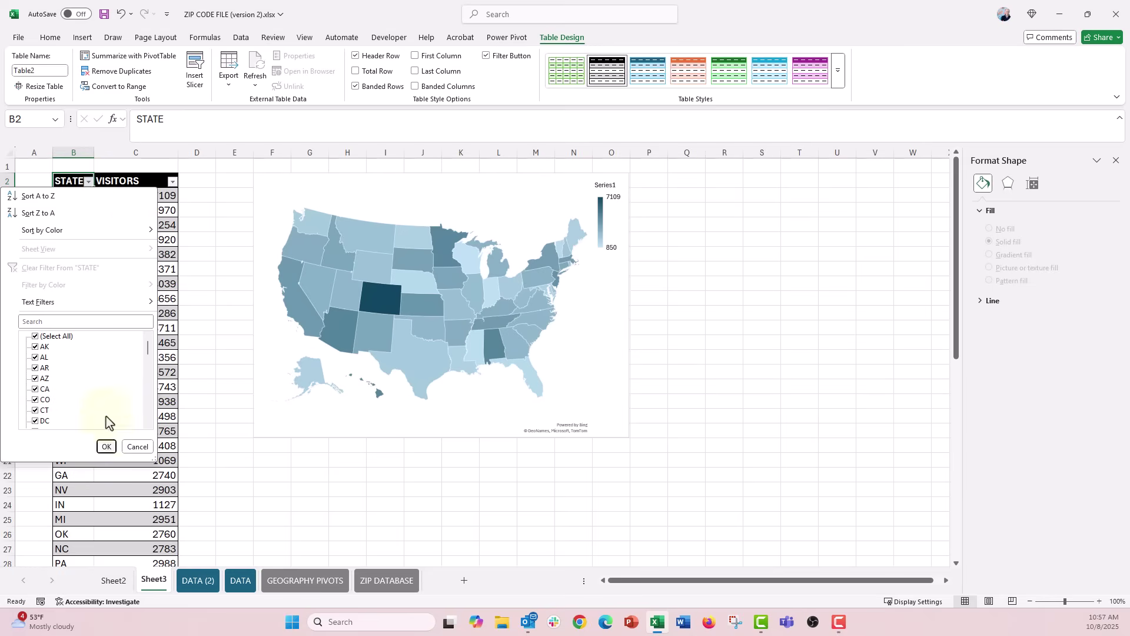
left_click(106, 448)
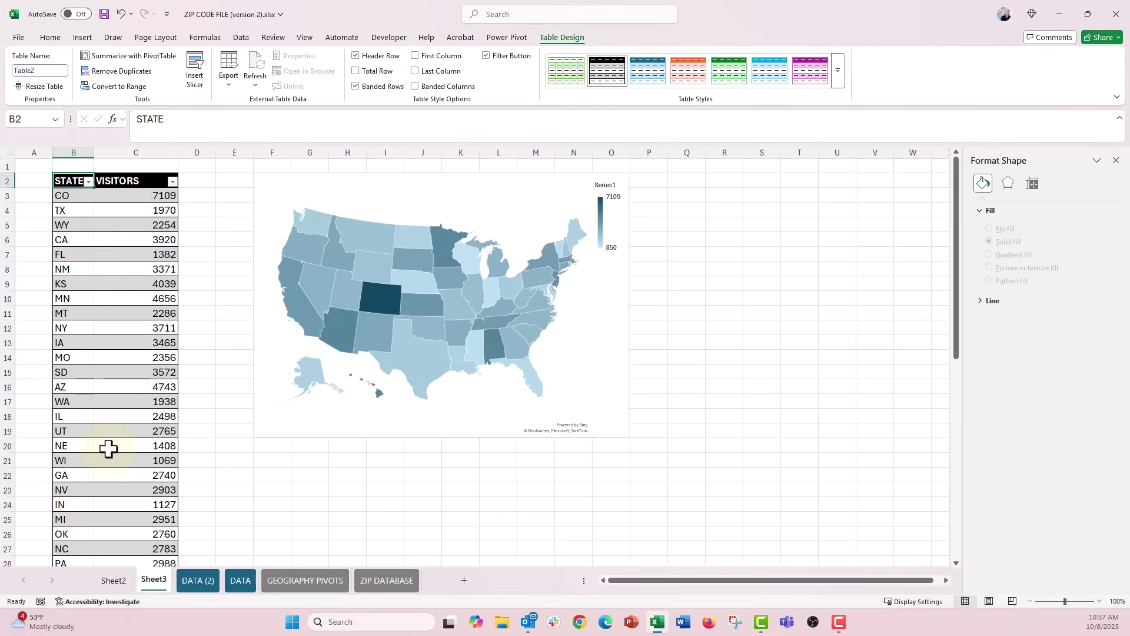
Turn the table's Data filter off and then back on.
left_click(241, 38)
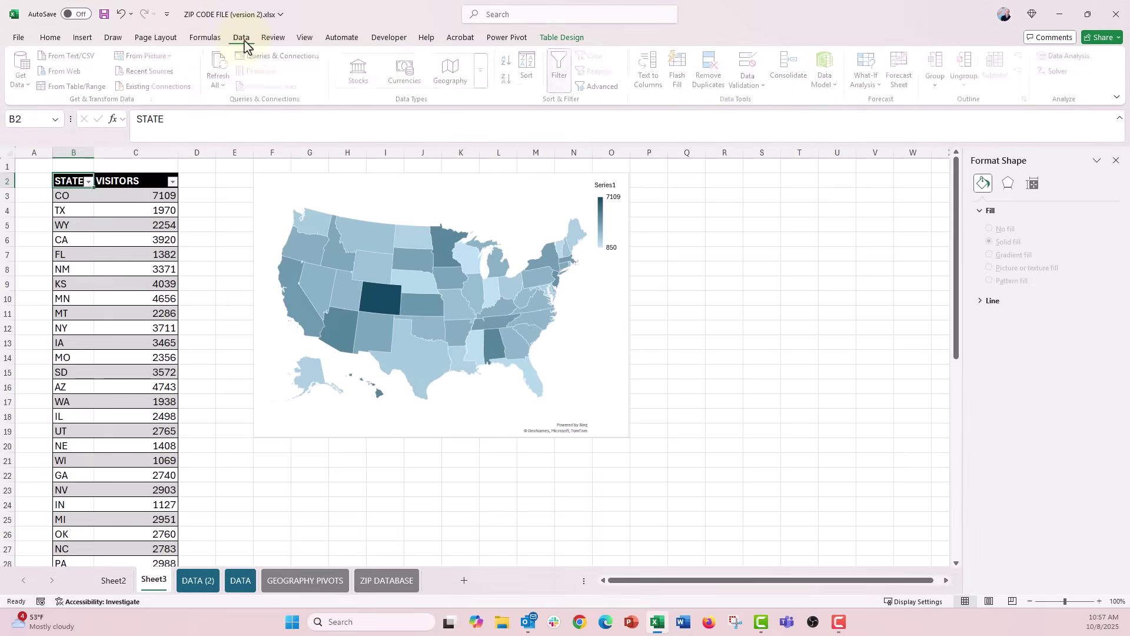
left_click(567, 90)
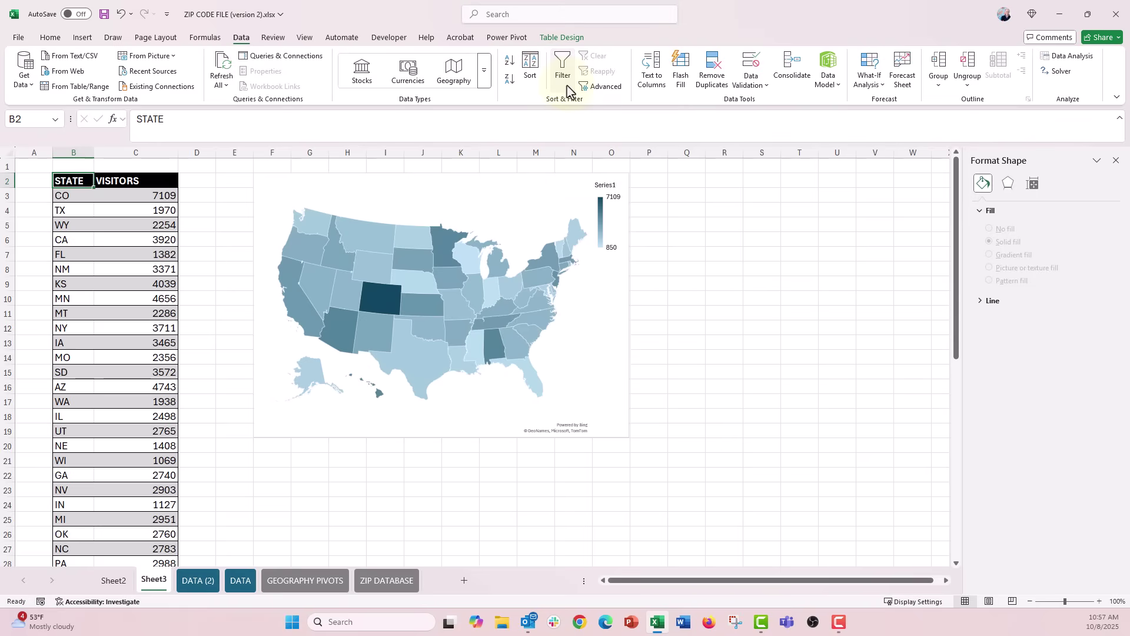
left_click(566, 80)
Filter the STATE column down to CO, TX and WY only.
left_click(87, 181)
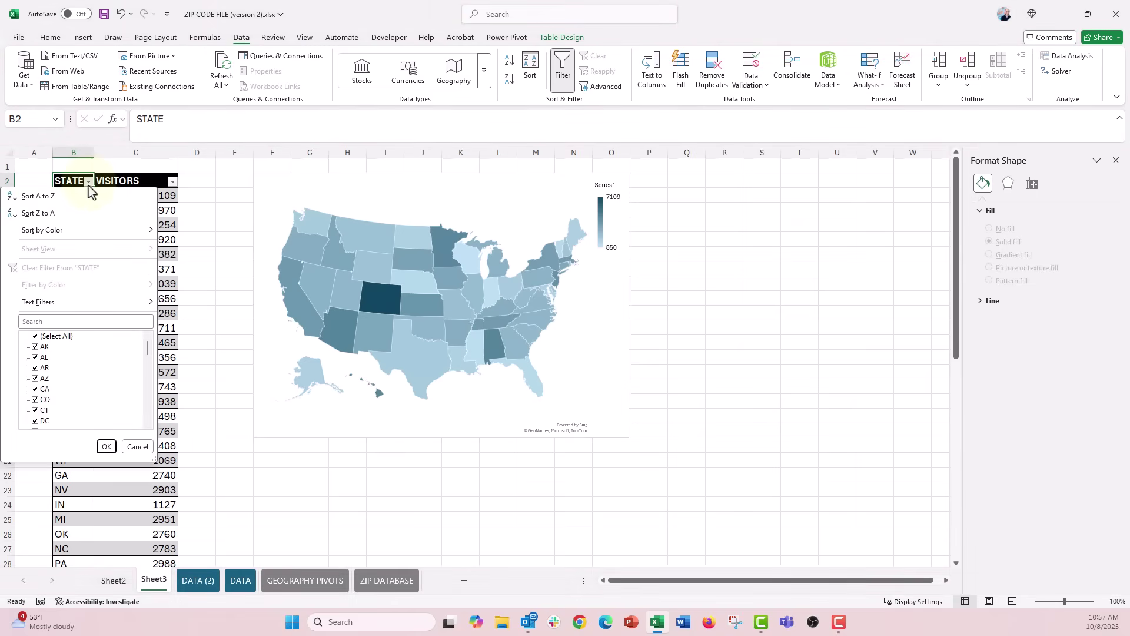
left_click(36, 337)
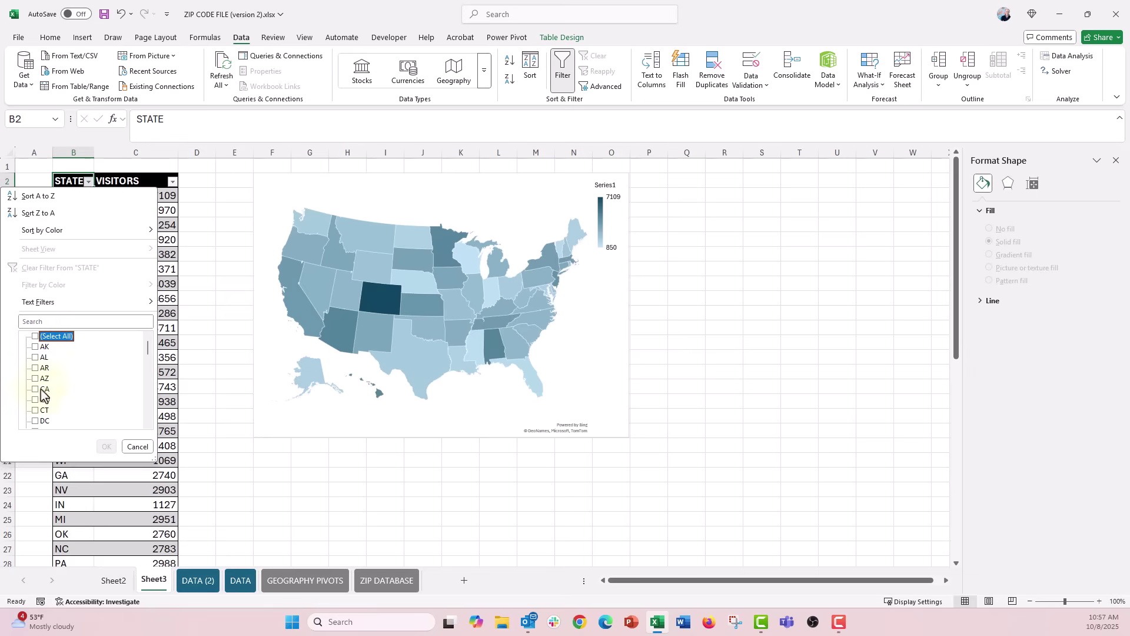
left_click(35, 410)
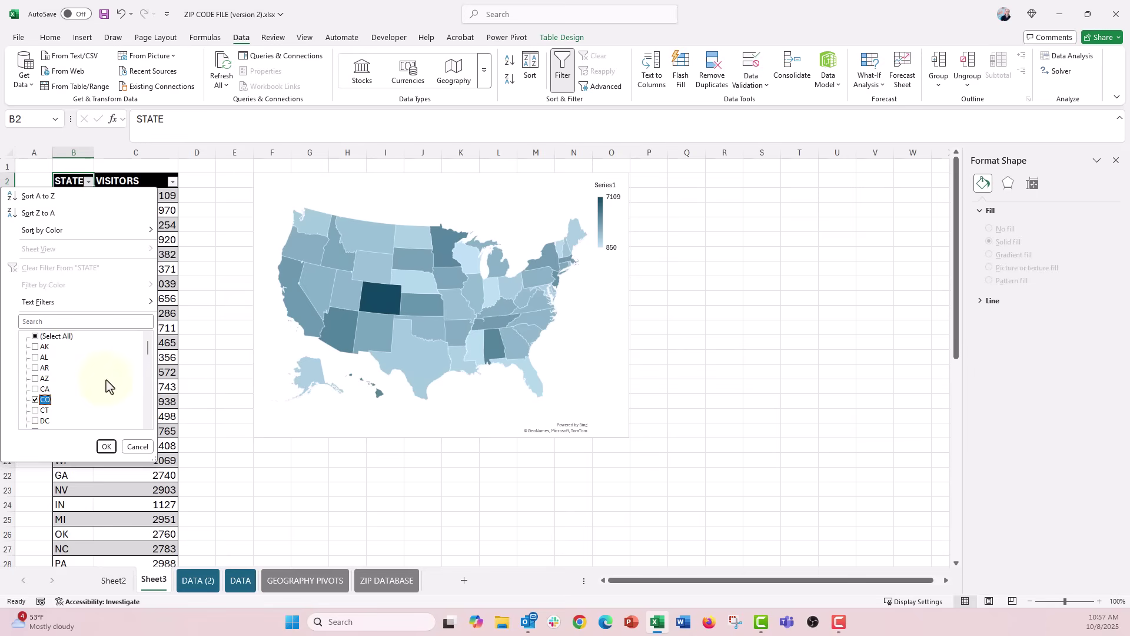
scroll(106, 383, "down", 2)
scroll(106, 384, "down", 2)
scroll(106, 386, "down", 2)
scroll(106, 385, "down", 2)
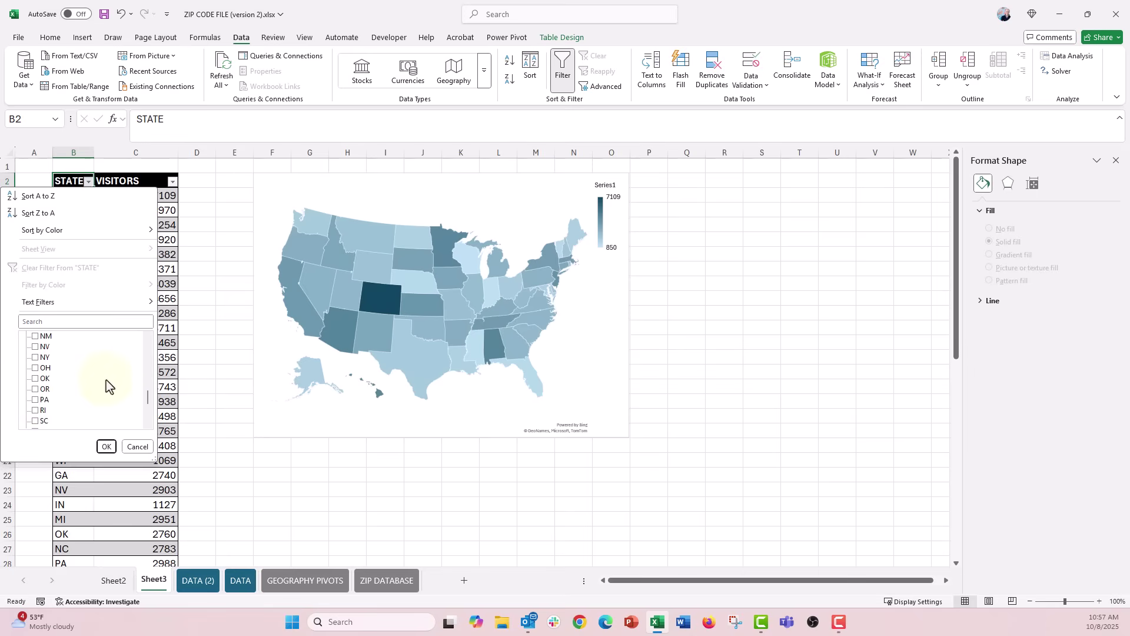
scroll(106, 386, "down", 2)
scroll(106, 386, "down", 2)
left_click(36, 357)
scroll(36, 416, "down", 1)
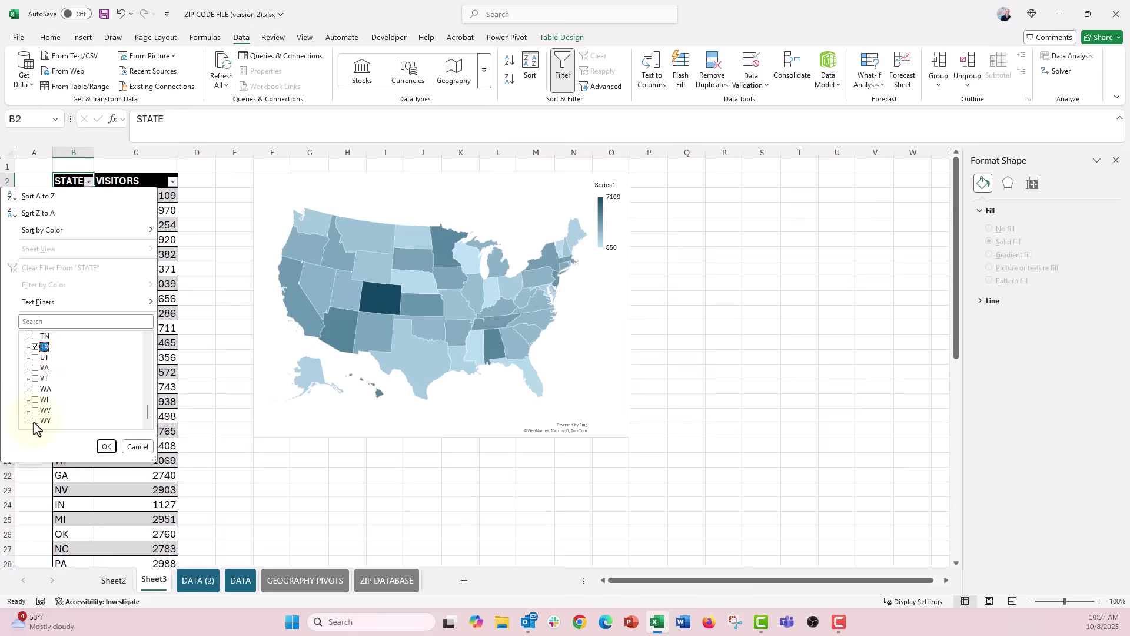
left_click(35, 421)
left_click(106, 447)
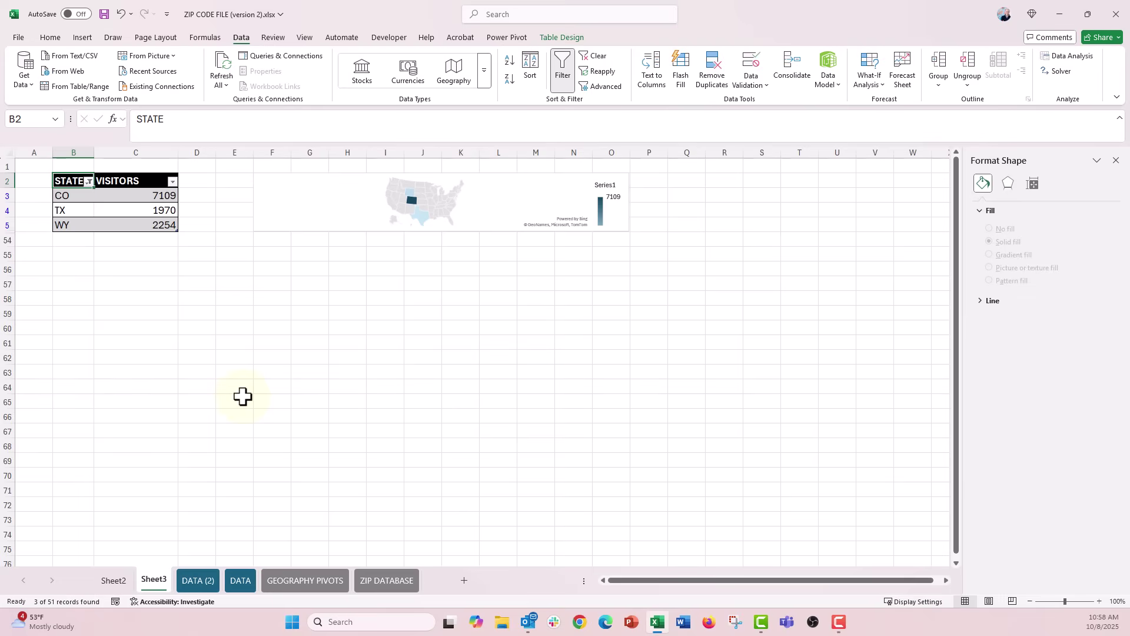
Set the map chart's Size & Properties option to 'Move but don't size with cells'.
left_click(254, 182)
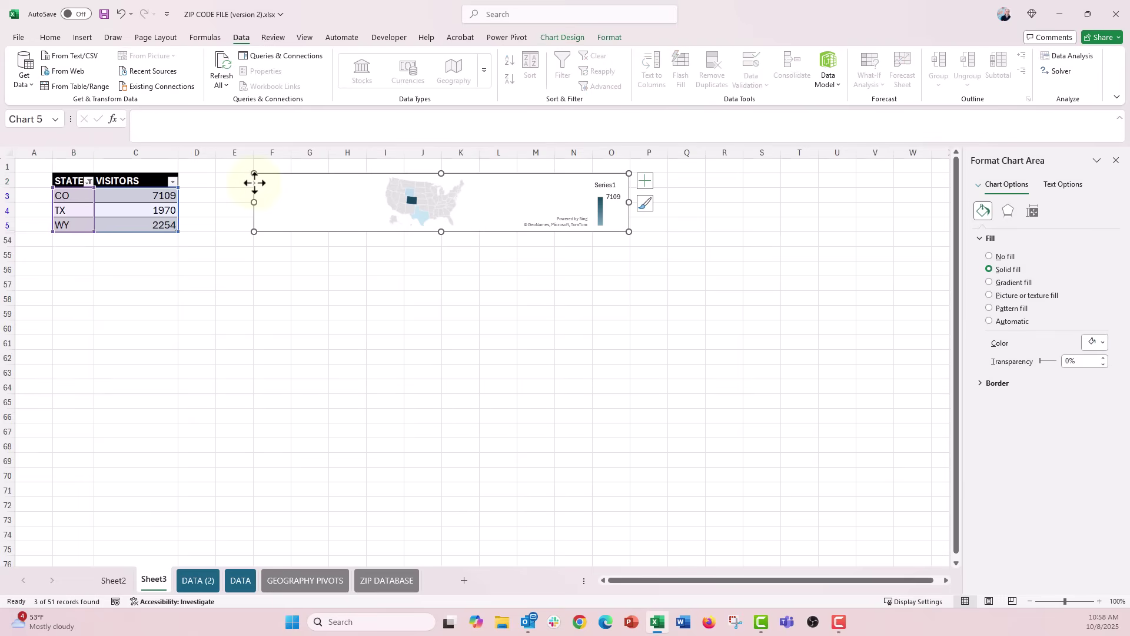
right_click(254, 182)
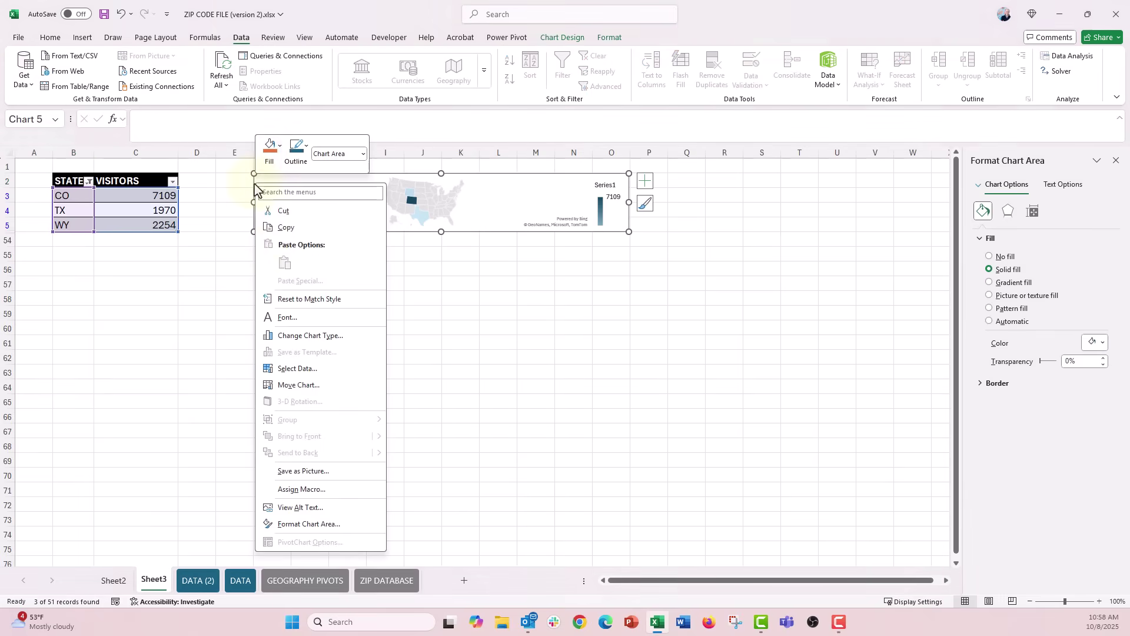
left_click(342, 520)
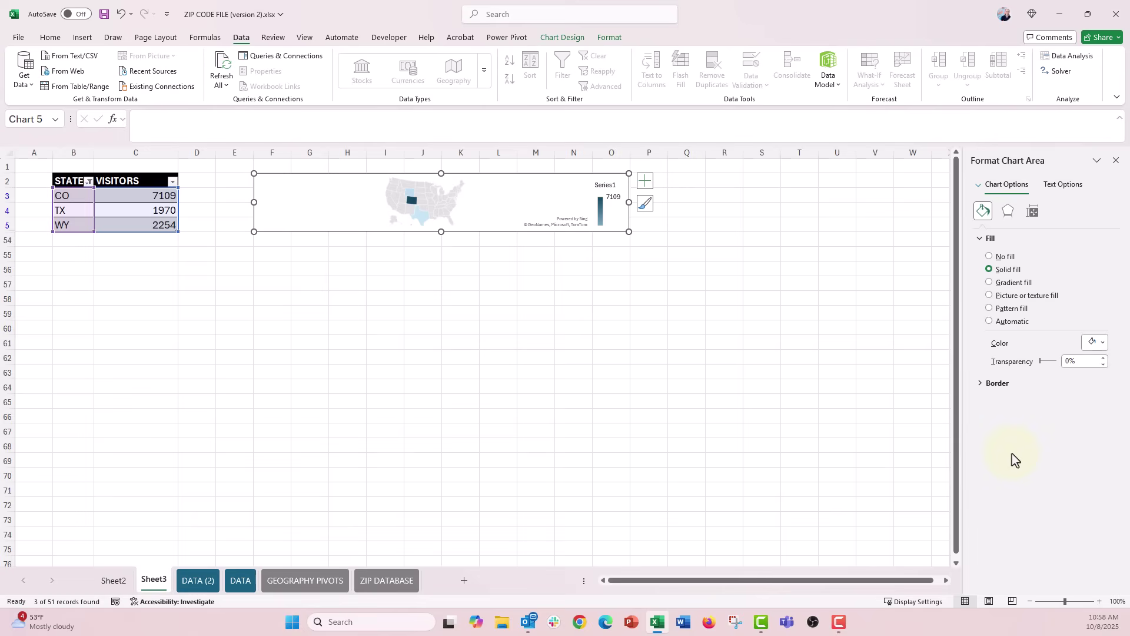
left_click(1037, 217)
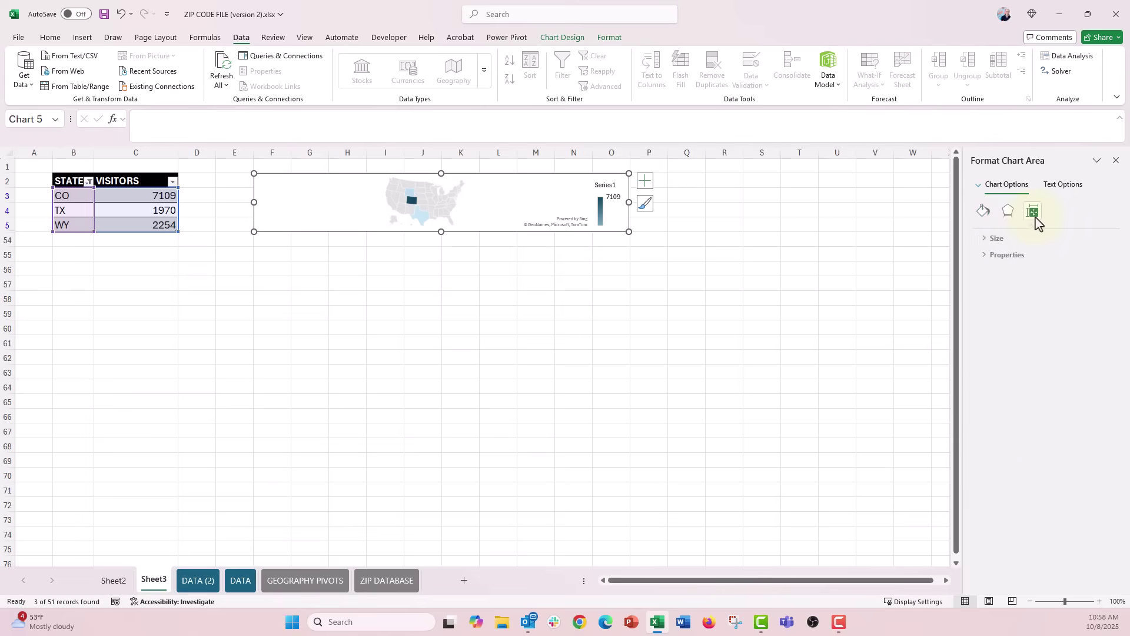
left_click(980, 255)
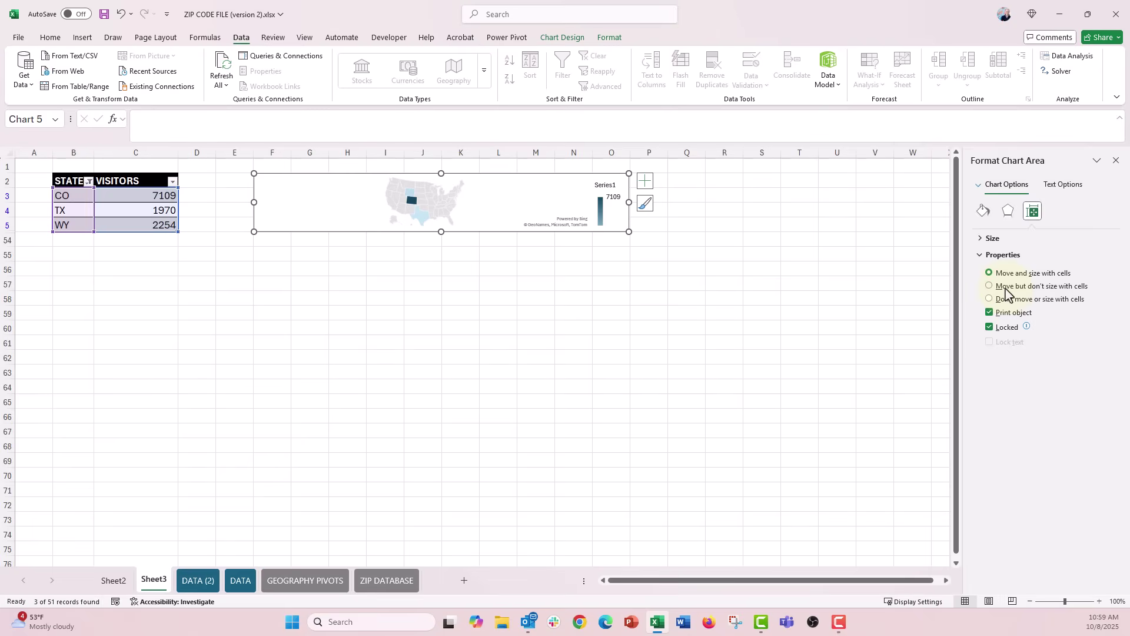
left_click(1006, 288)
Switch the map chart to 'Move and size with cells' and re-check (Select All) in the STATE filter.
left_click(548, 313)
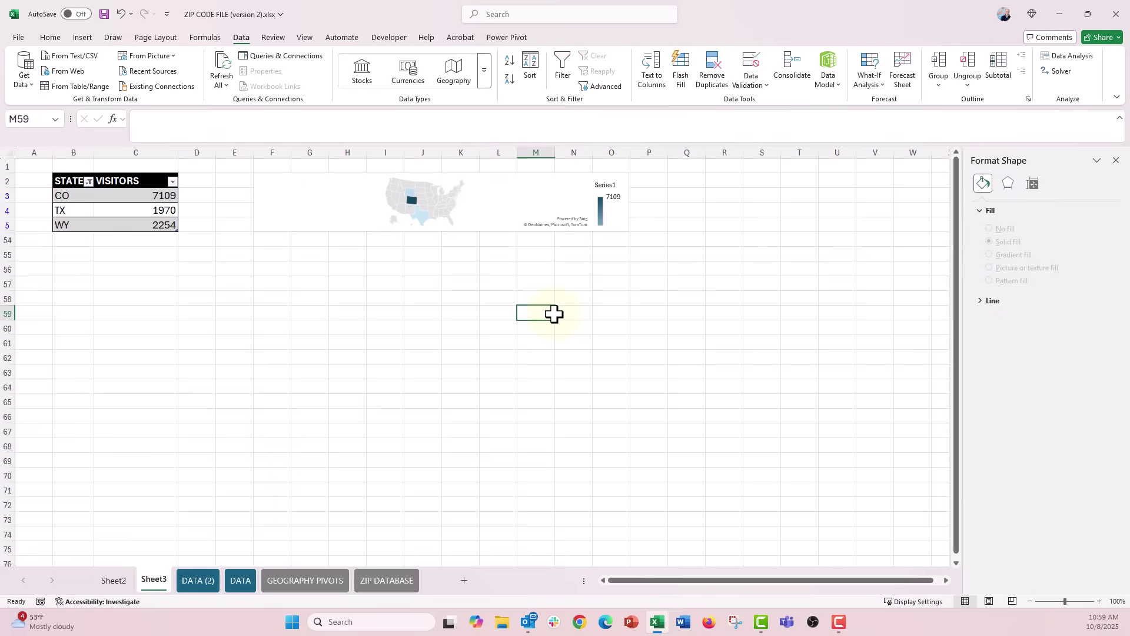
left_click(279, 228)
left_click(277, 231)
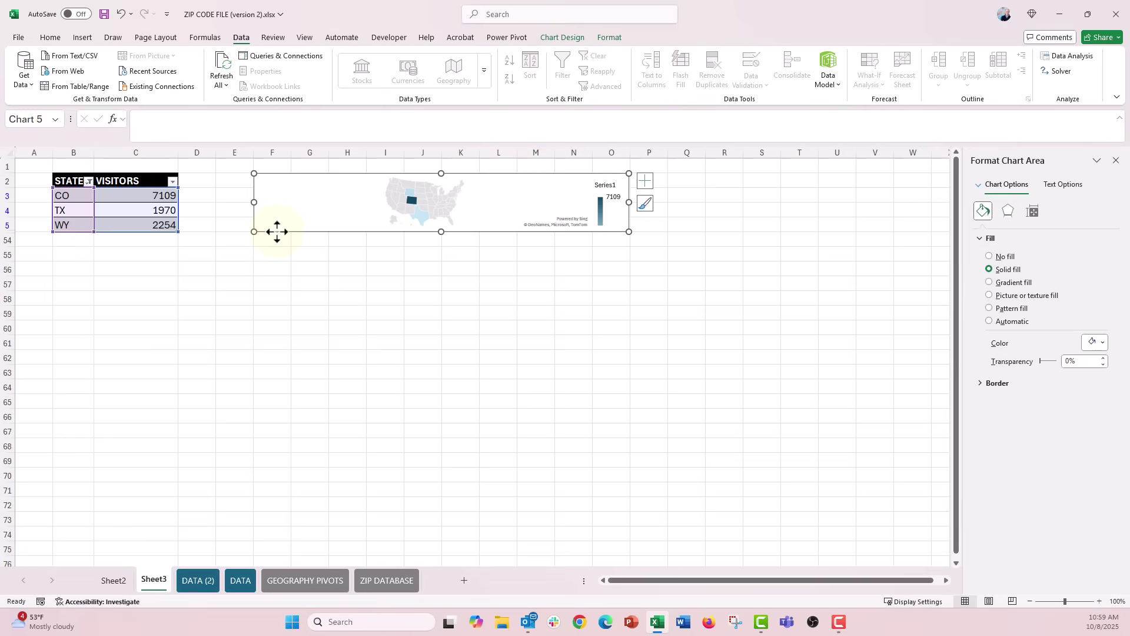
left_click(1034, 211)
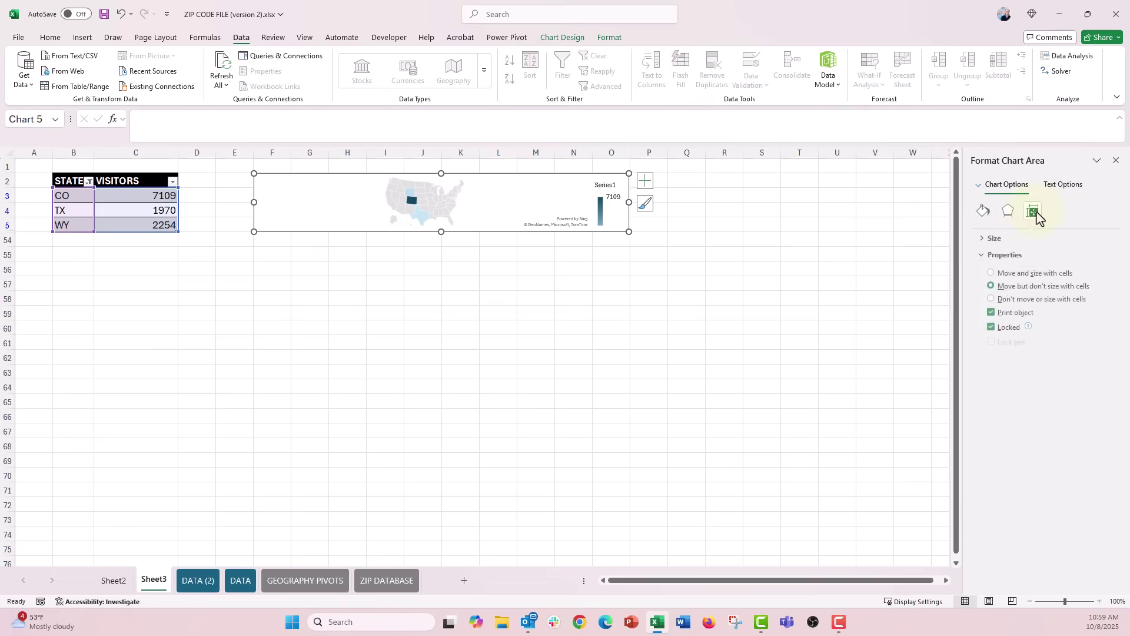
left_click(1017, 274)
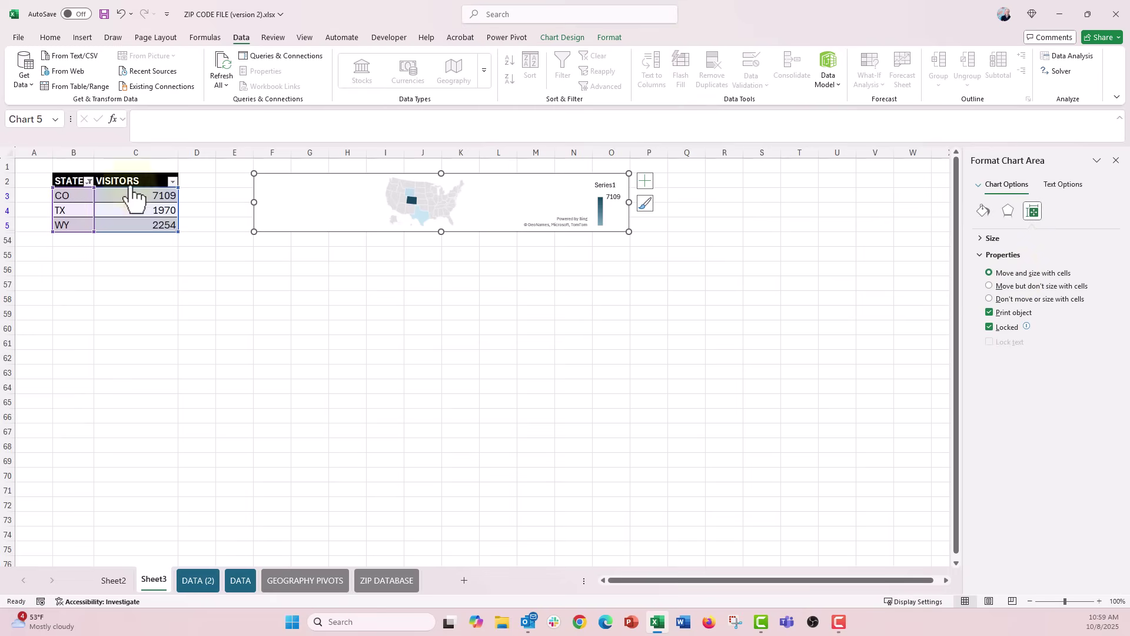
left_click(89, 181)
left_click(38, 337)
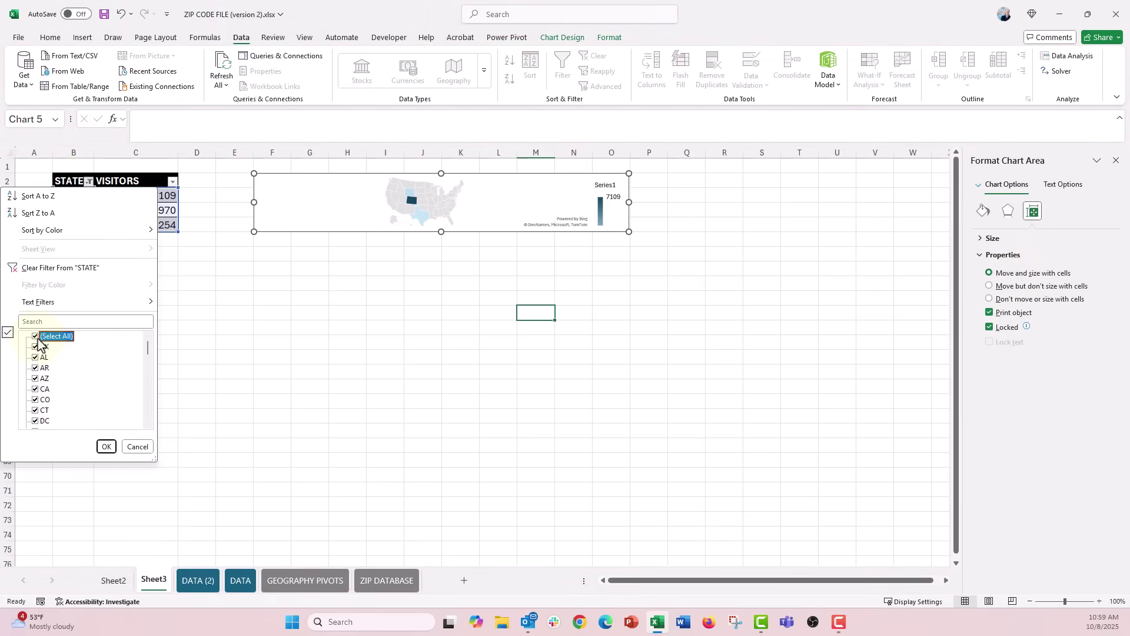
left_click(106, 447)
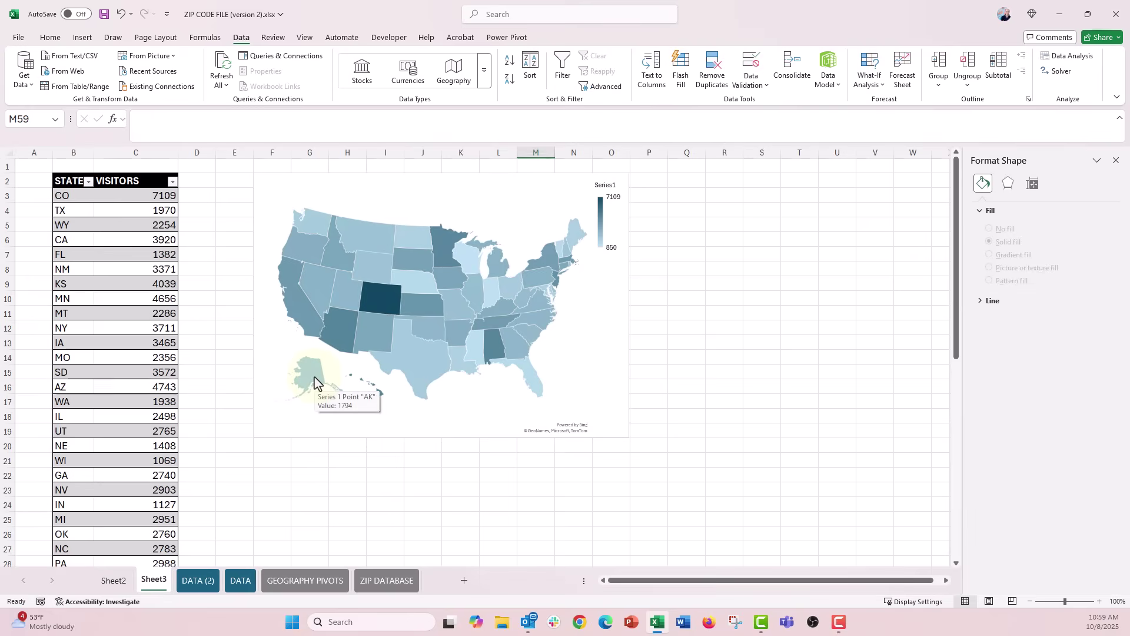
left_click(261, 173)
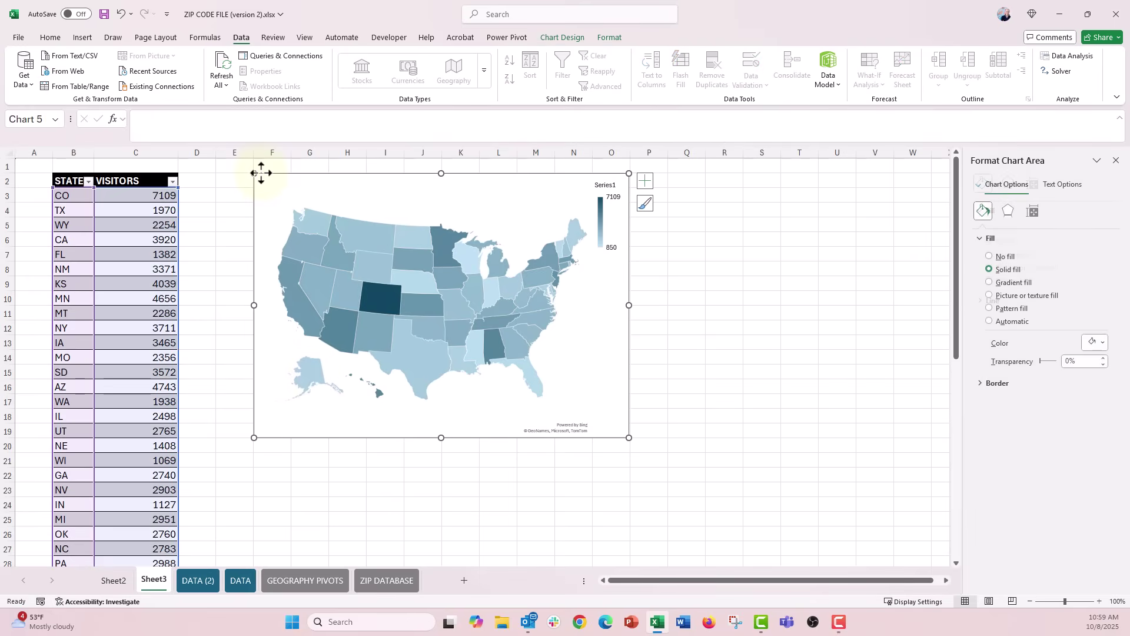
left_click(1032, 212)
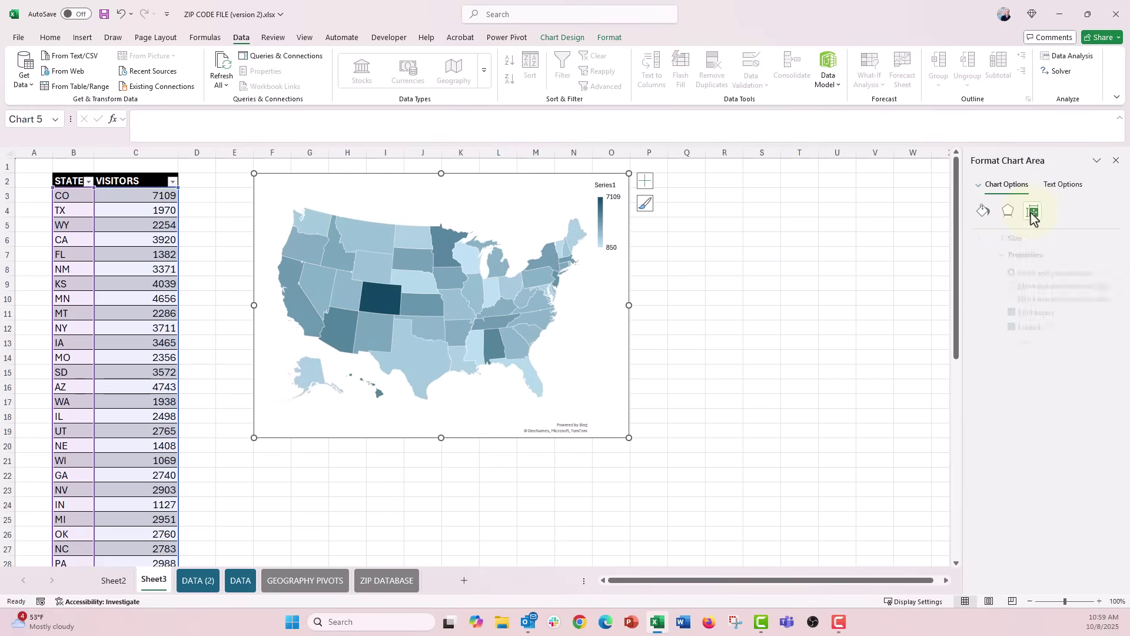
left_click(790, 313)
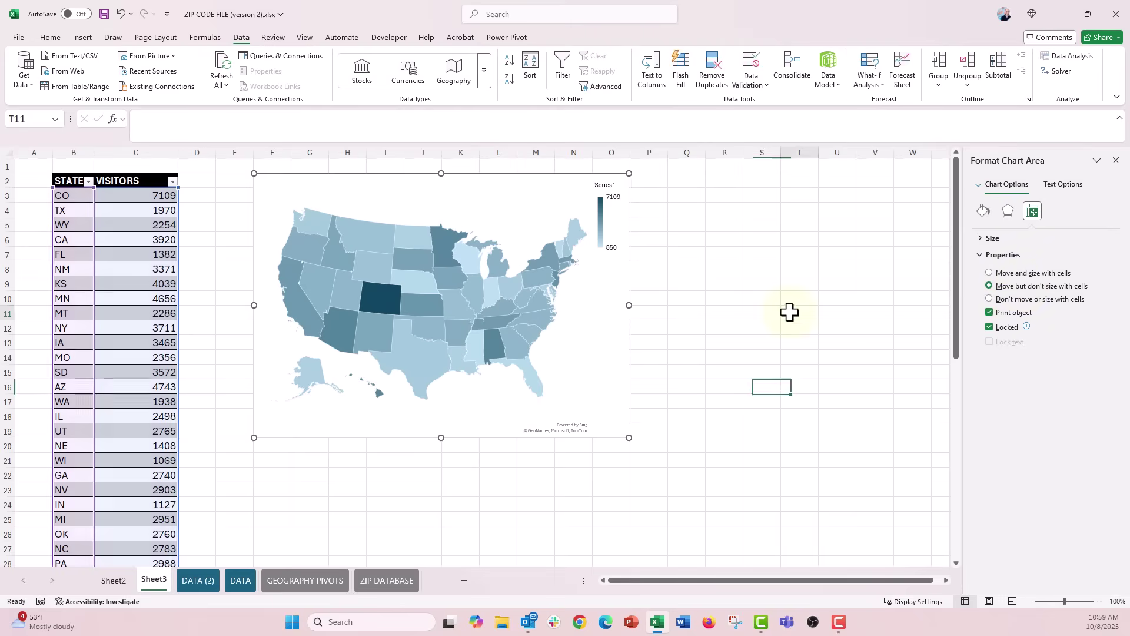
left_click(87, 182)
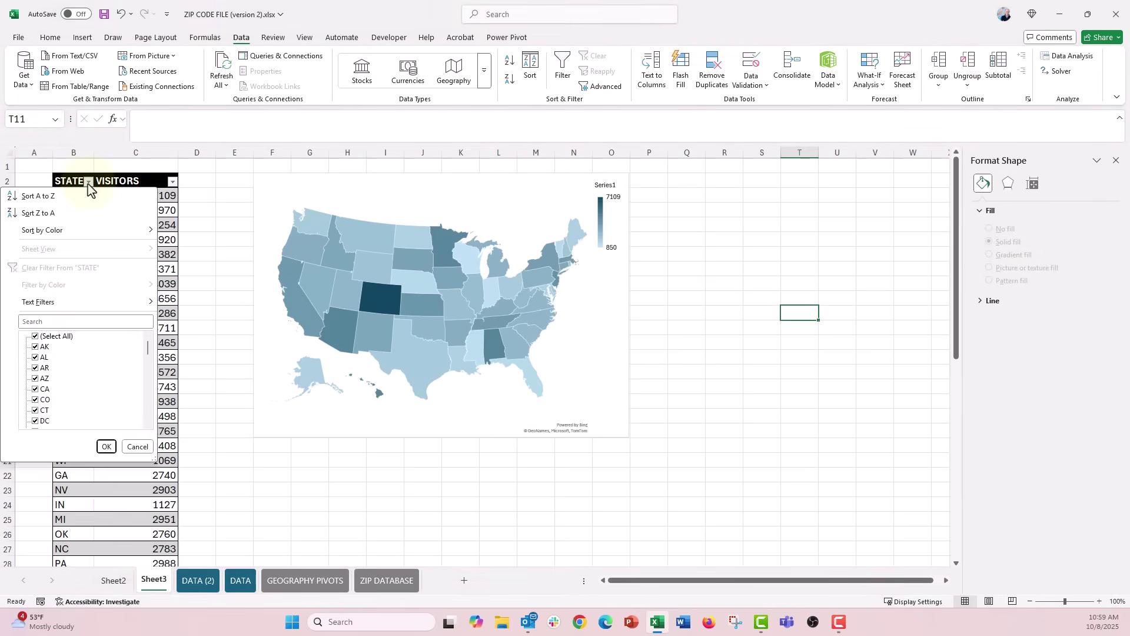
left_click(35, 336)
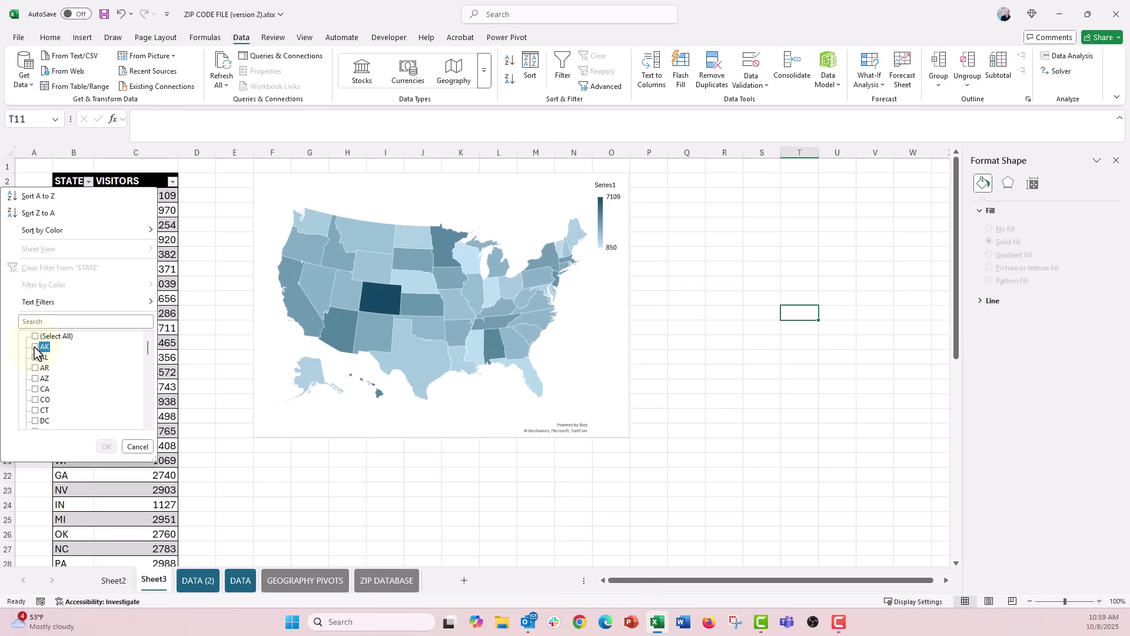
left_click(36, 346)
left_click(36, 367)
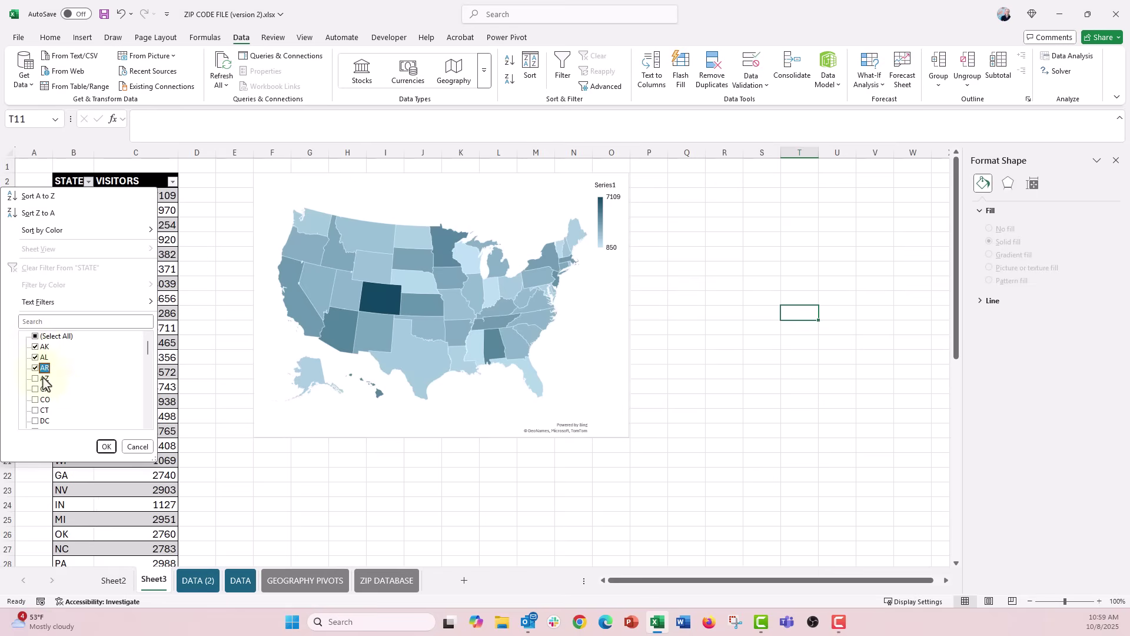
left_click(106, 445)
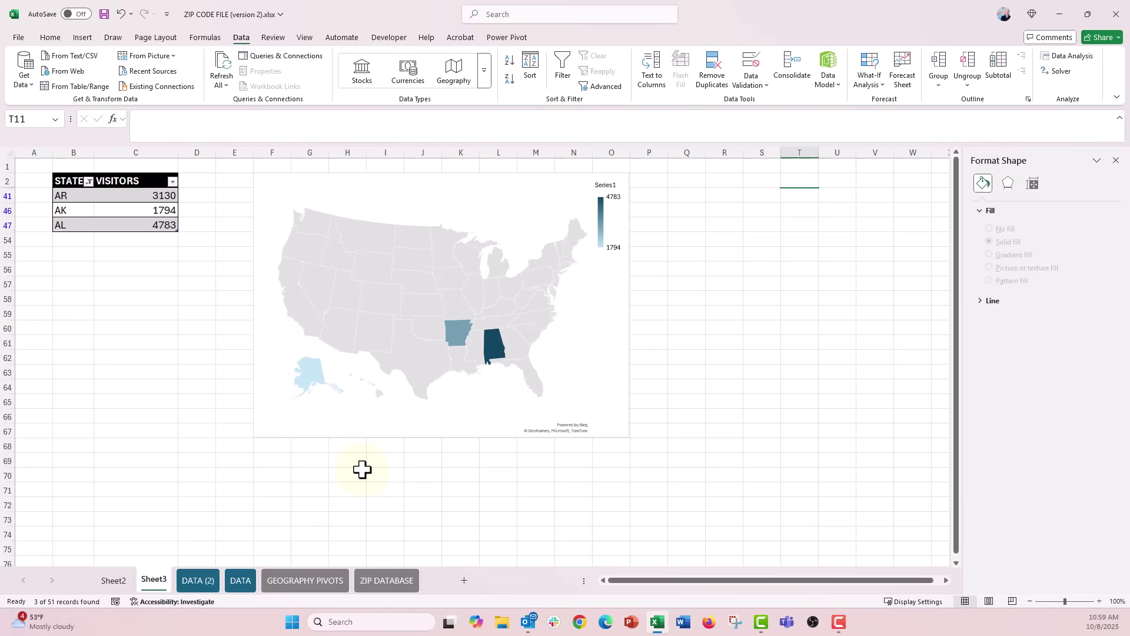
left_click(88, 182)
left_click(35, 336)
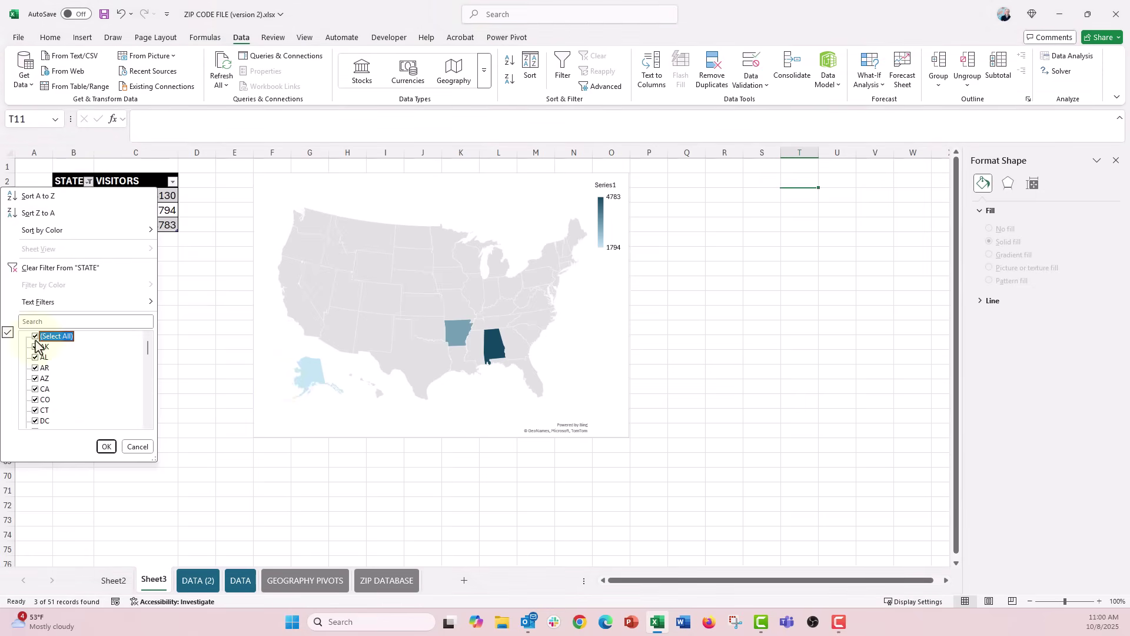
left_click(105, 447)
left_click(54, 179)
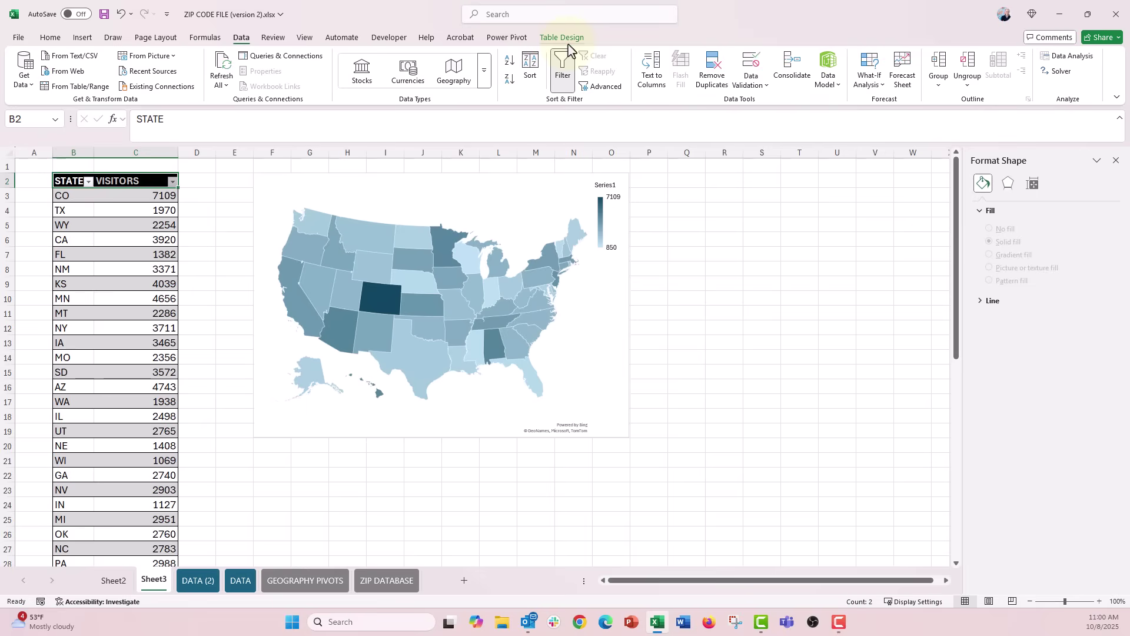
Start an Insert Slicer for the table and check the STATE field.
left_click(83, 38)
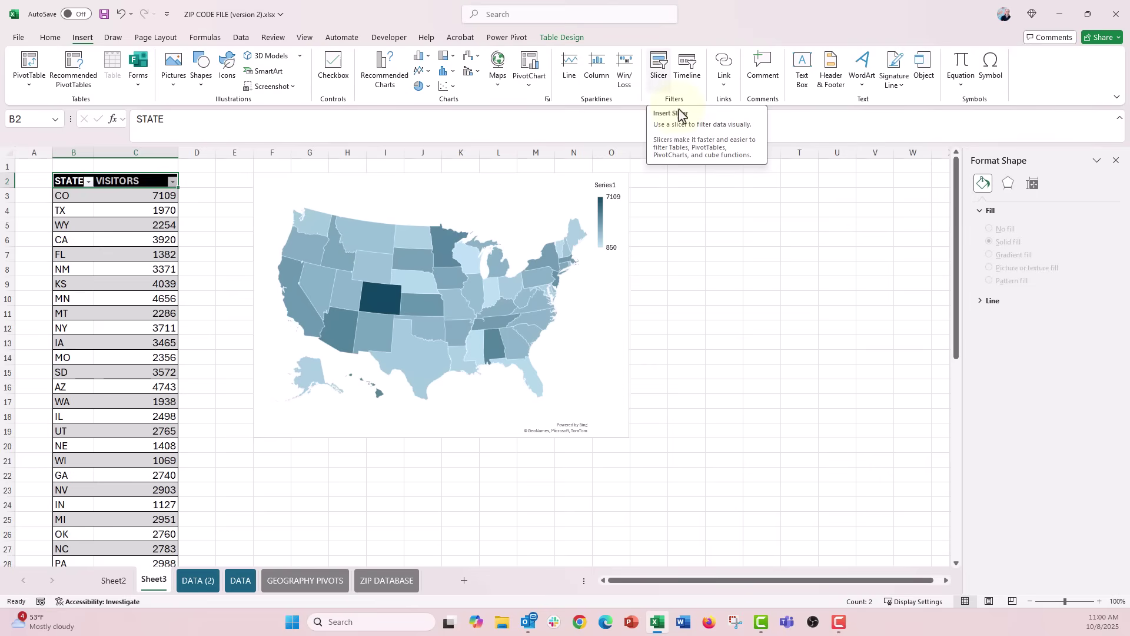
left_click(659, 69)
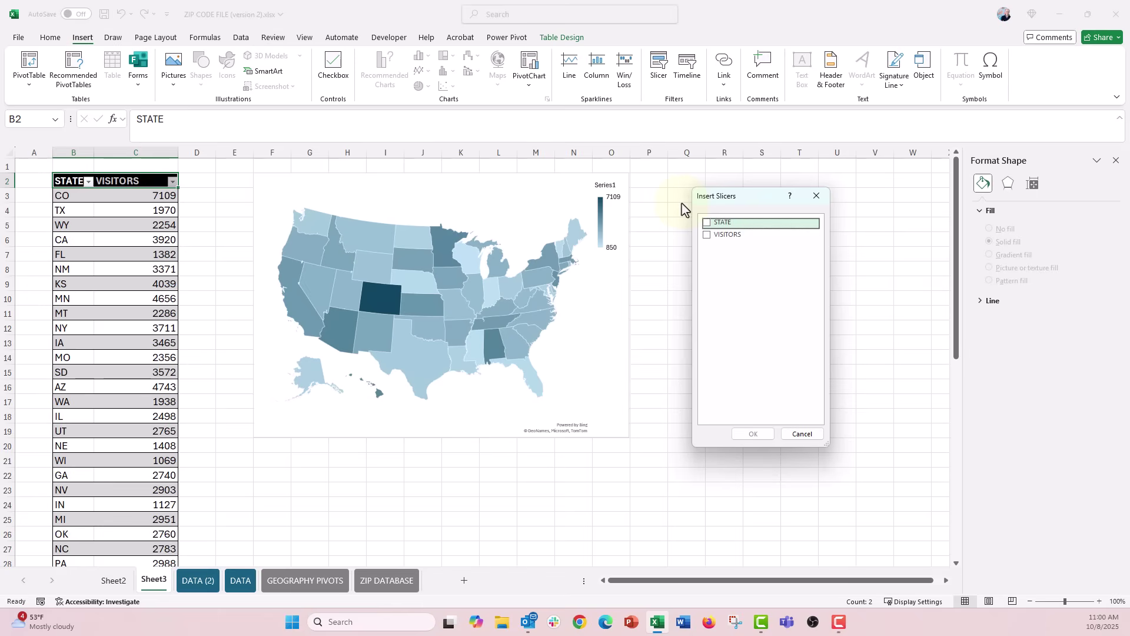
left_click(708, 223)
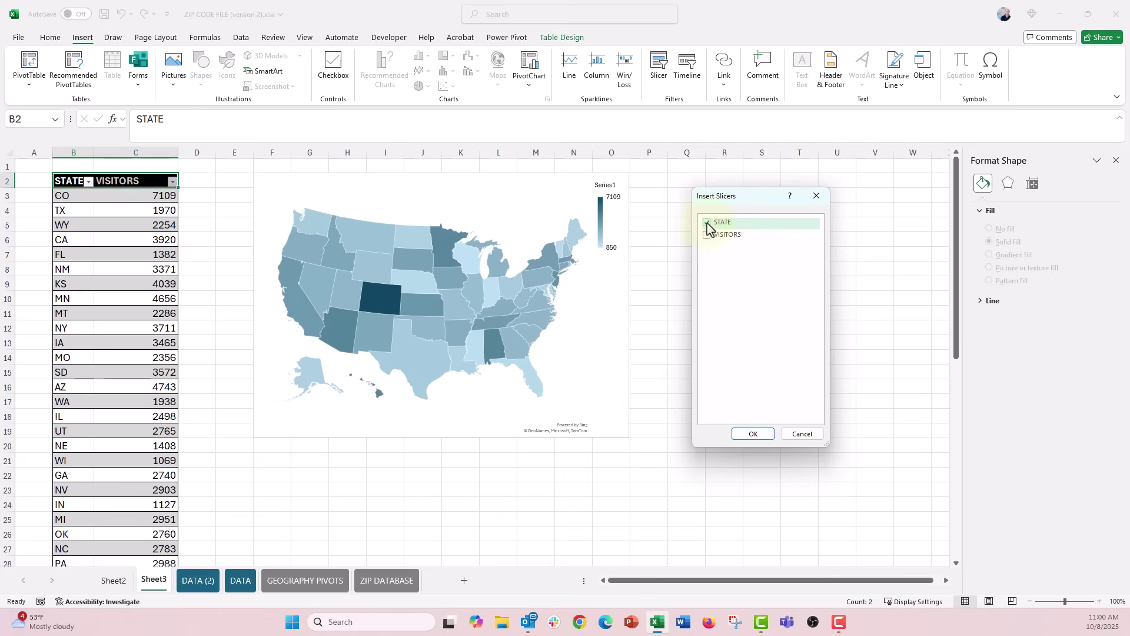
Create the STATE slicer, place it right of the map and enlarge it.
left_click(755, 434)
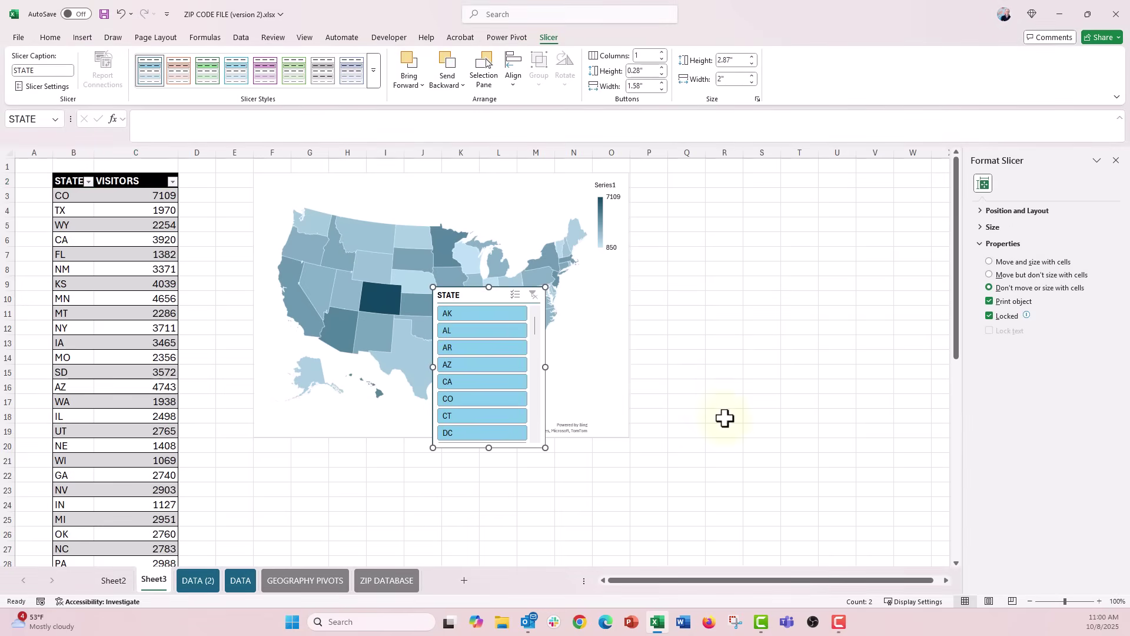
left_click_drag(457, 299, 699, 184)
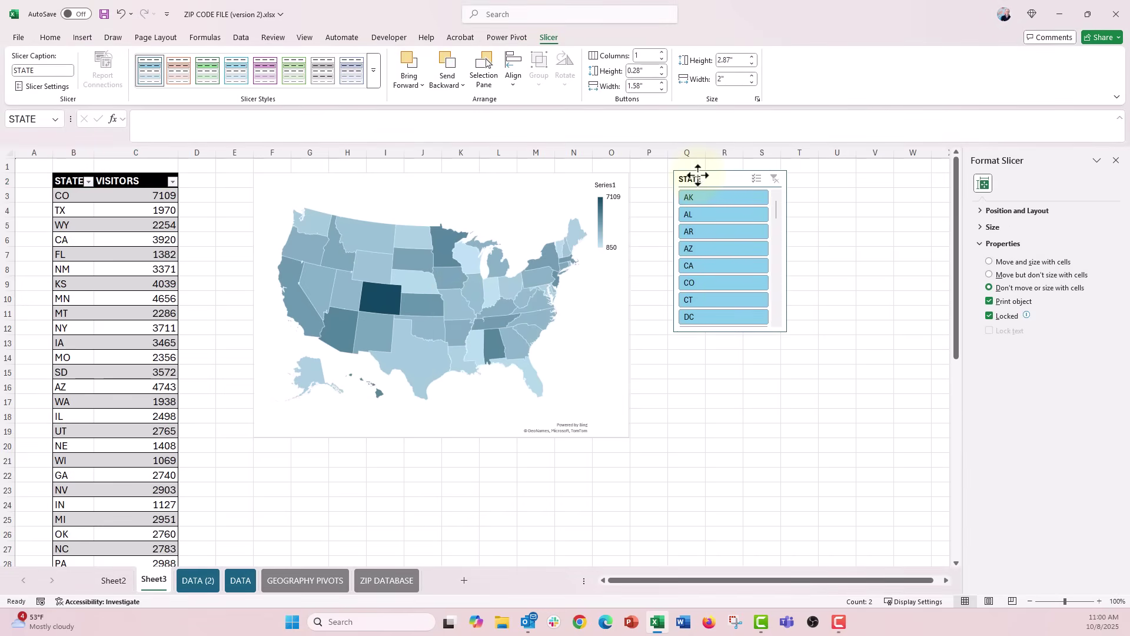
left_click_drag(730, 333, 742, 480)
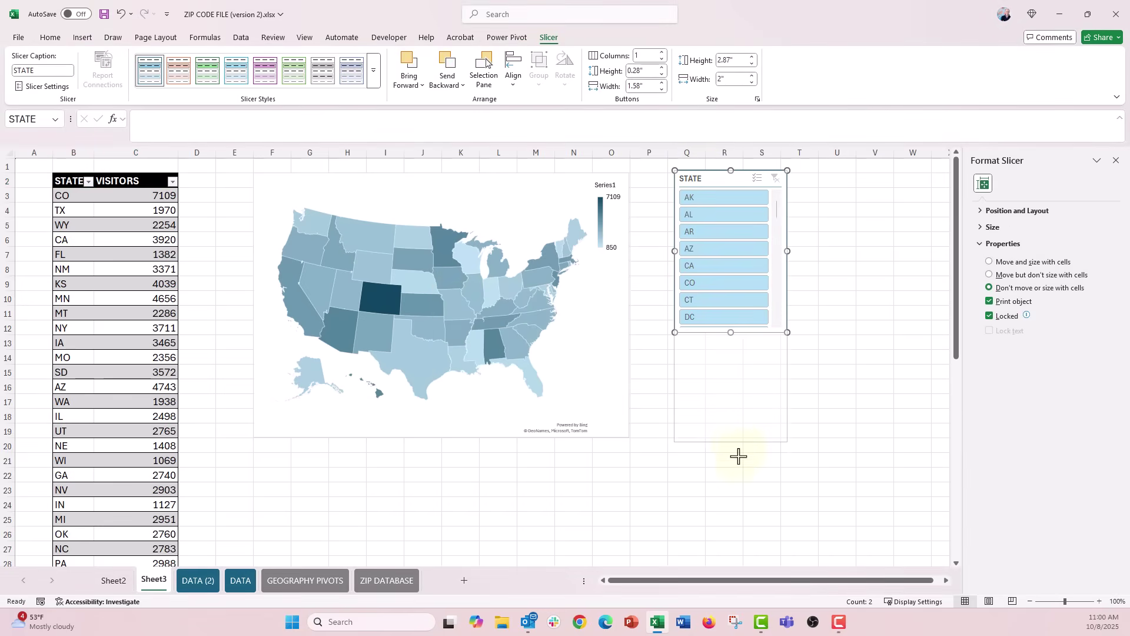
left_click_drag(787, 326, 921, 307)
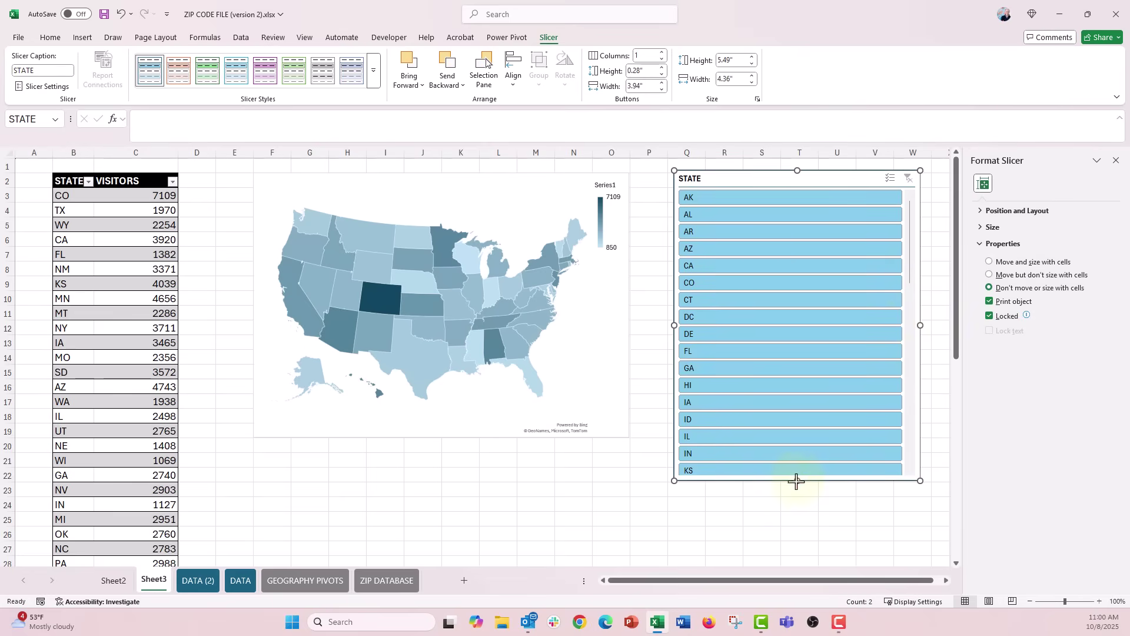
Lay the slicer's buttons out in 3 columns and resize it to show every state.
left_click_drag(797, 480, 797, 437)
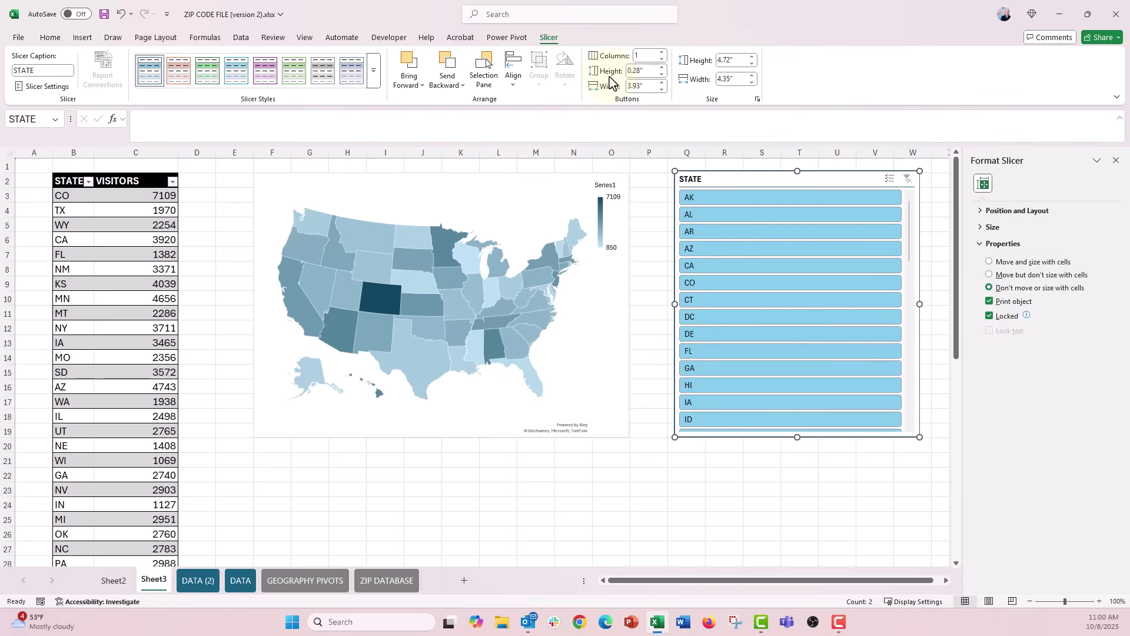
left_click(662, 53)
left_click(662, 54)
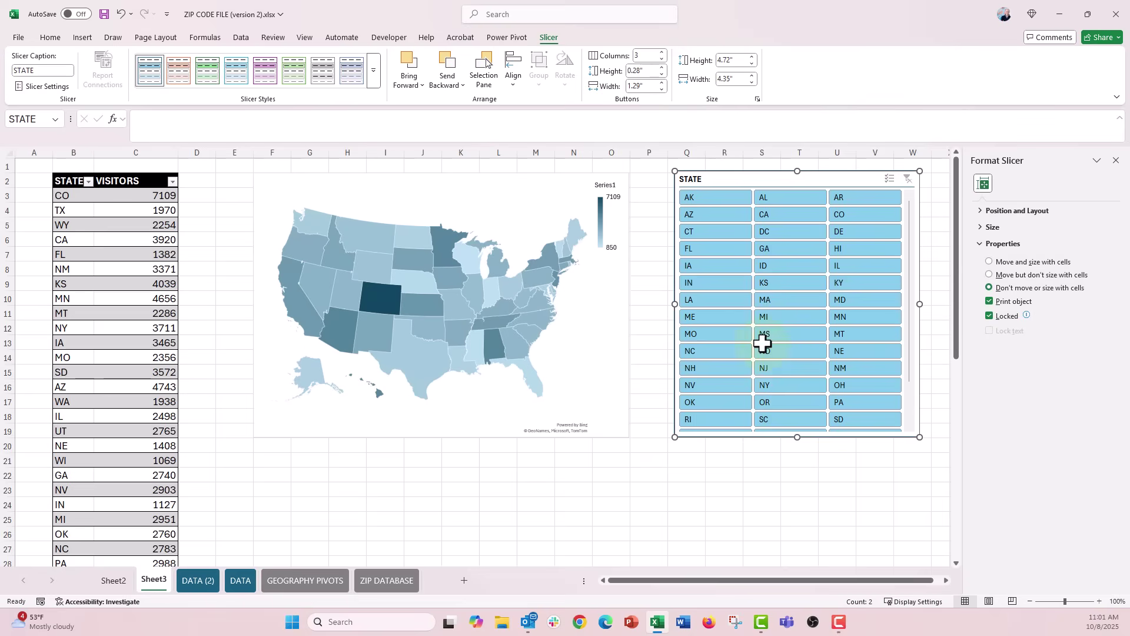
left_click_drag(795, 436, 795, 498)
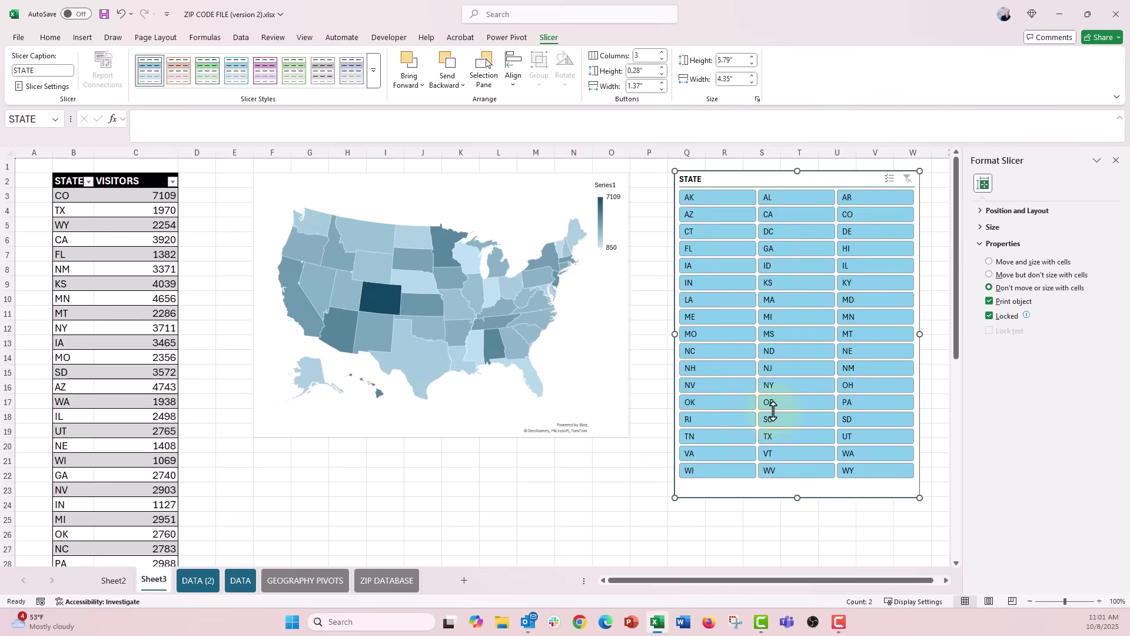
Filter the map to single states in turn: AK, IN, MI, then NJ.
left_click(719, 202)
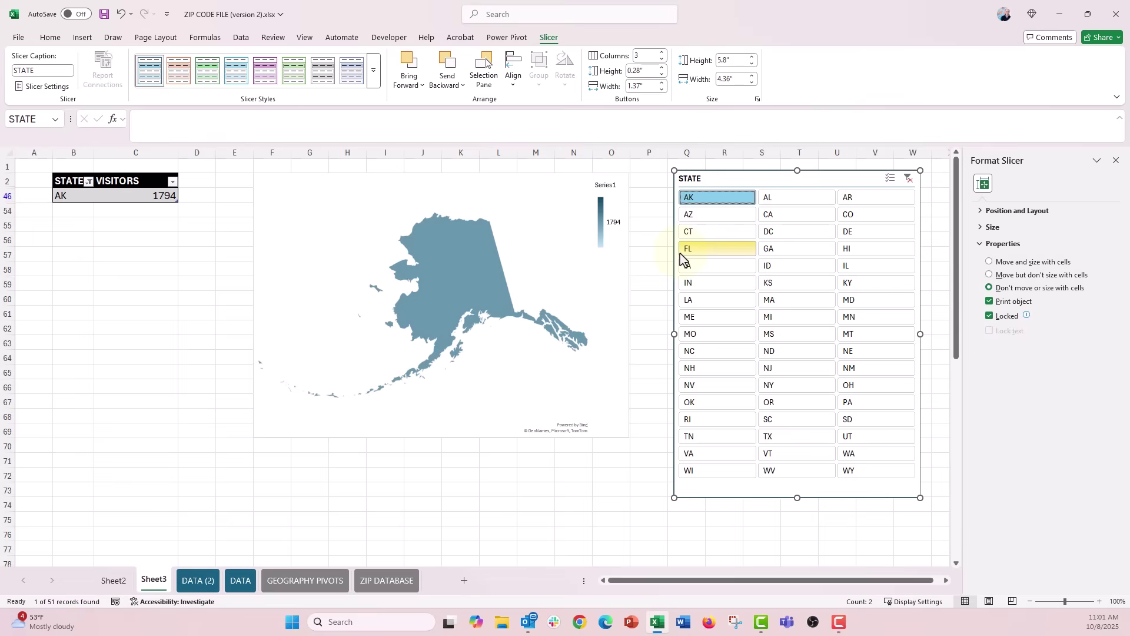
left_click(697, 283)
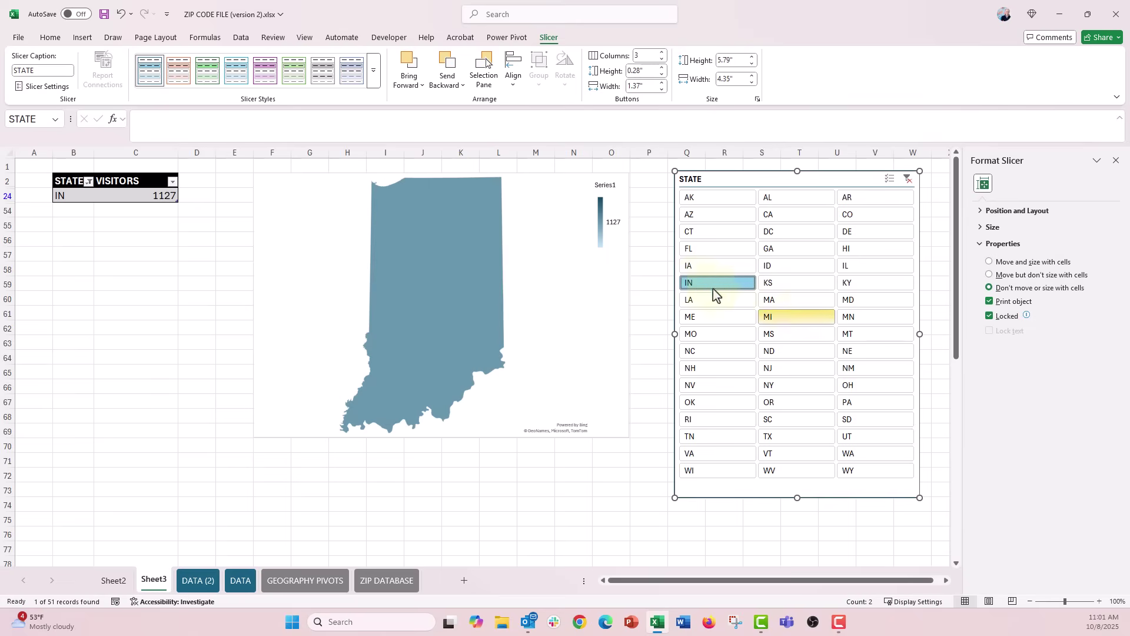
left_click(797, 320)
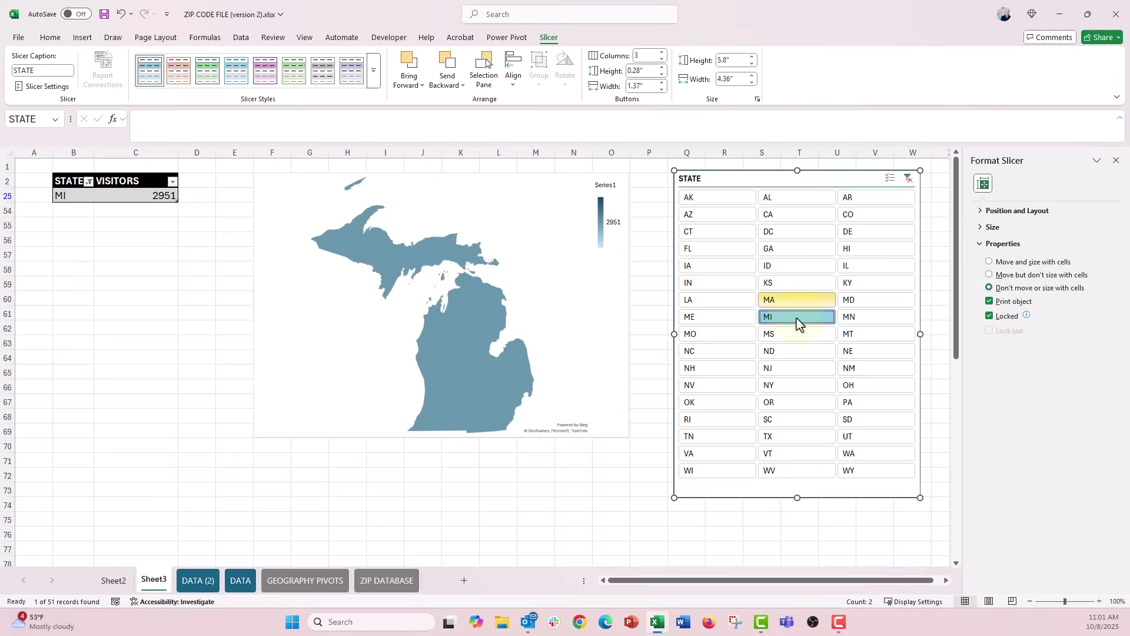
left_click(788, 369)
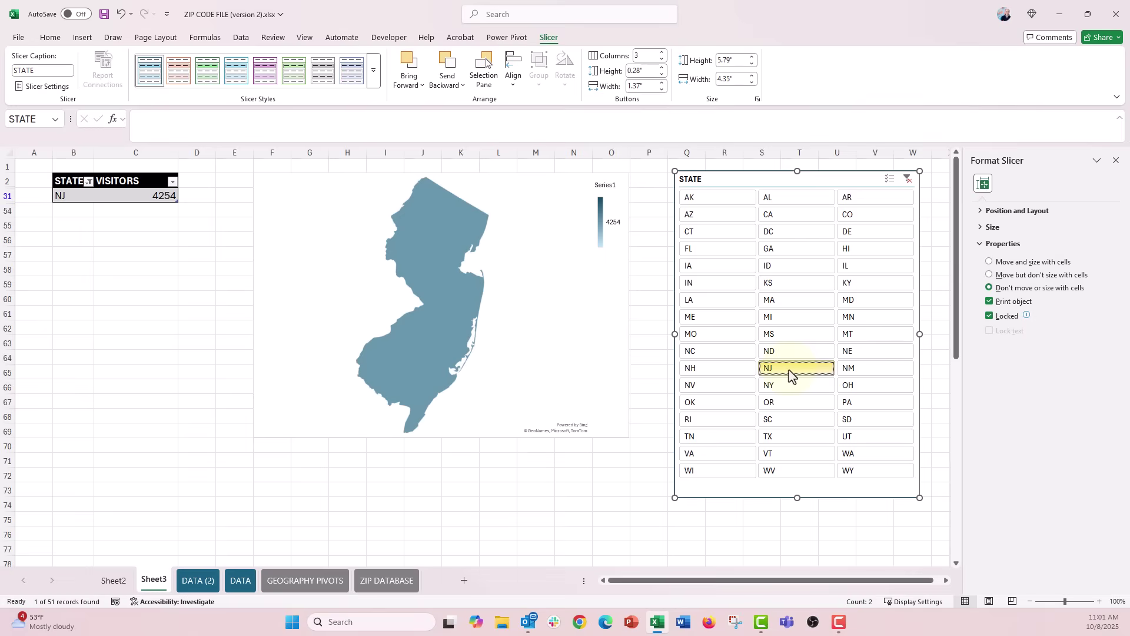
Turn on slicer Multi-Select and add MA, IN, CT, CO and TN.
left_click(891, 179)
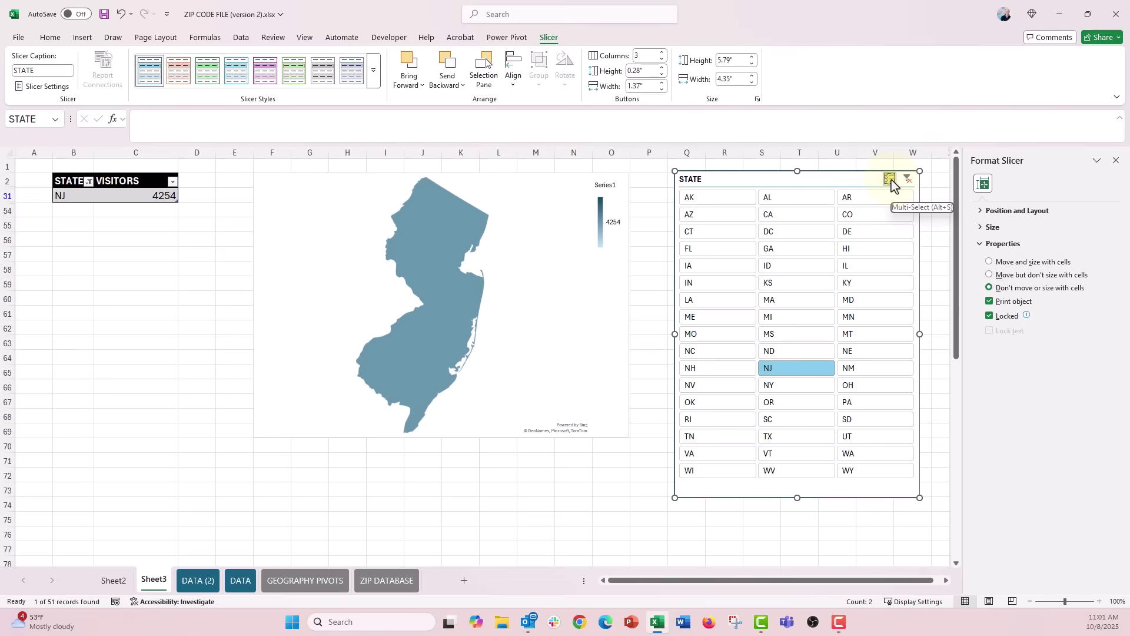
left_click(789, 302)
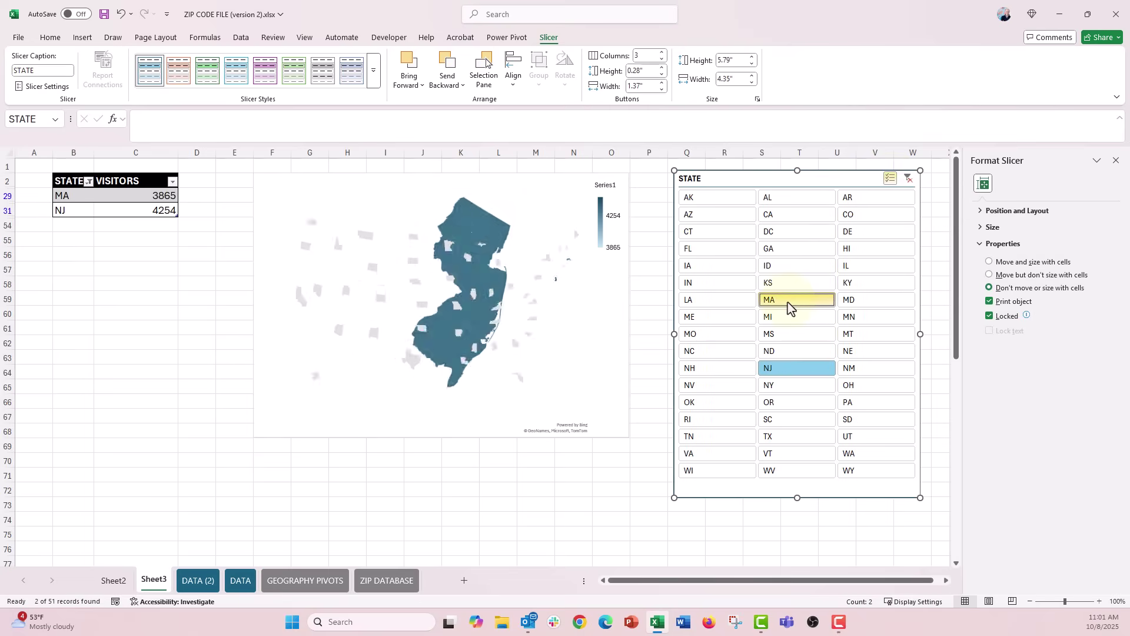
left_click(710, 292)
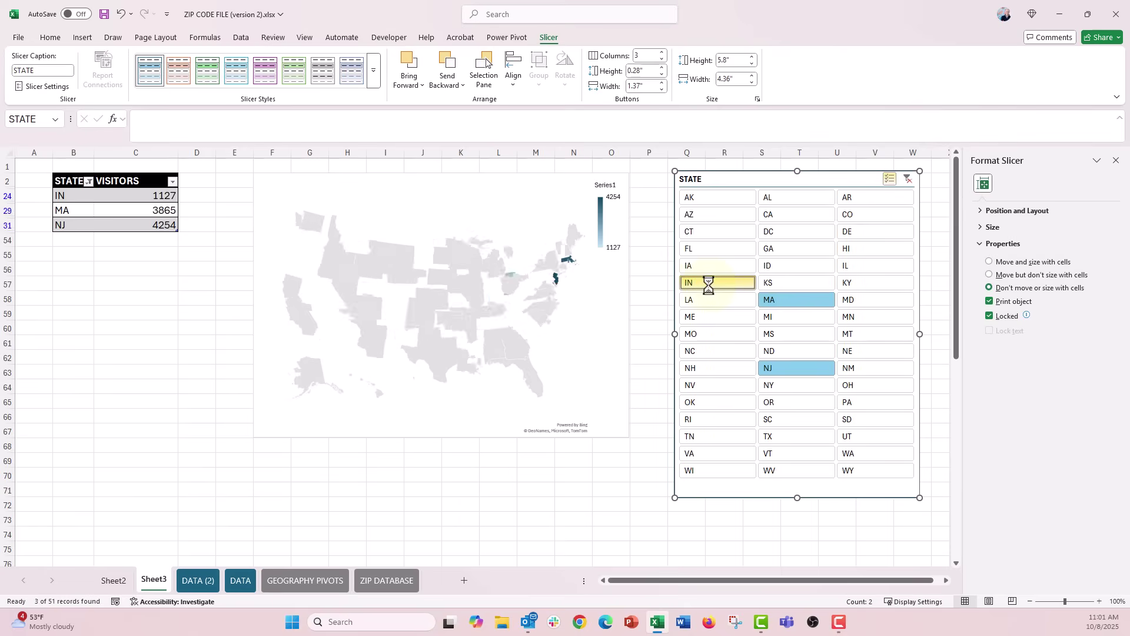
left_click(690, 234)
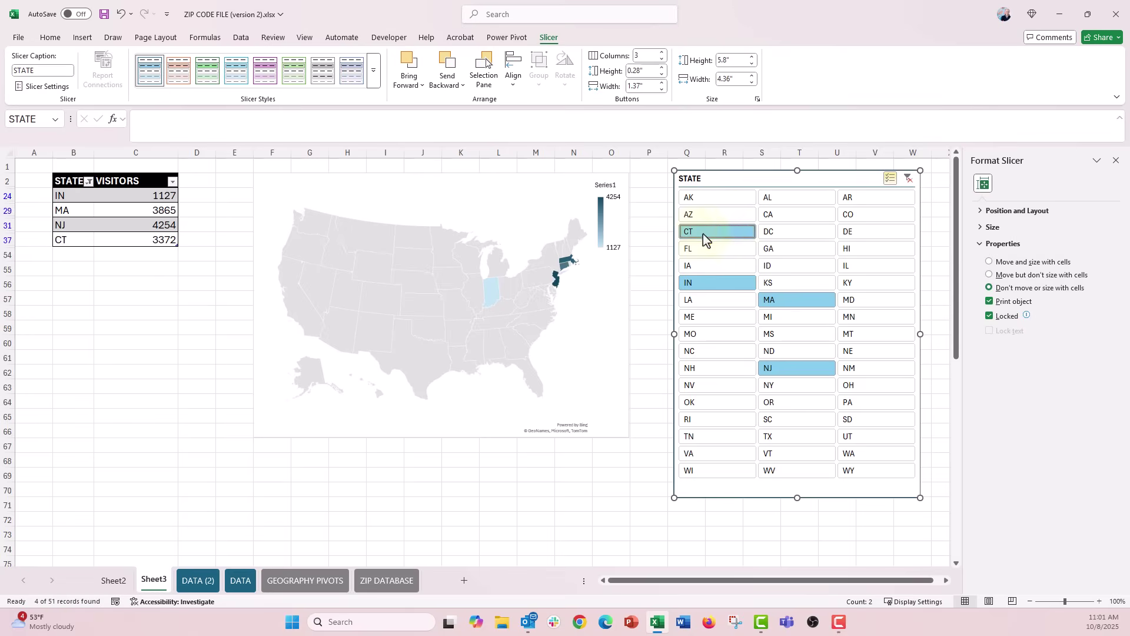
left_click(862, 219)
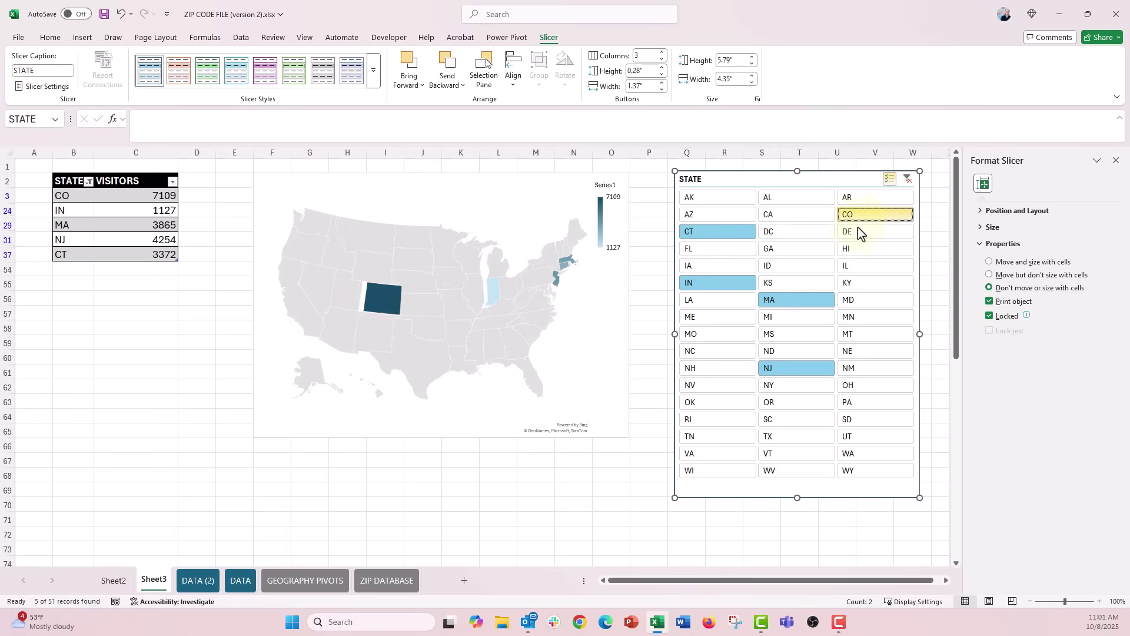
left_click(717, 437)
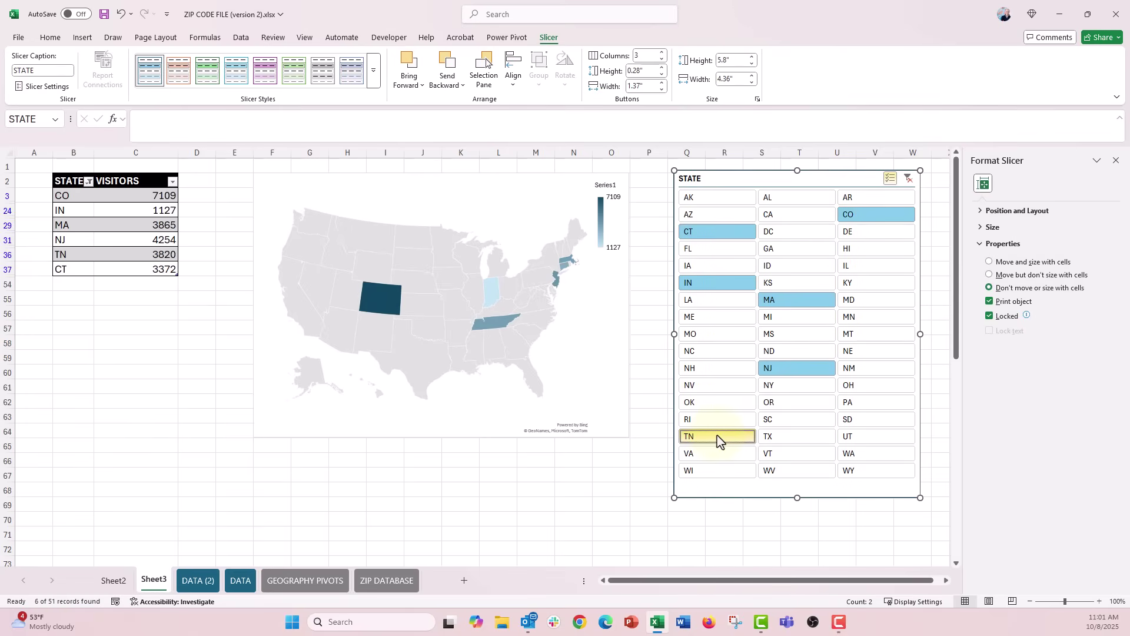